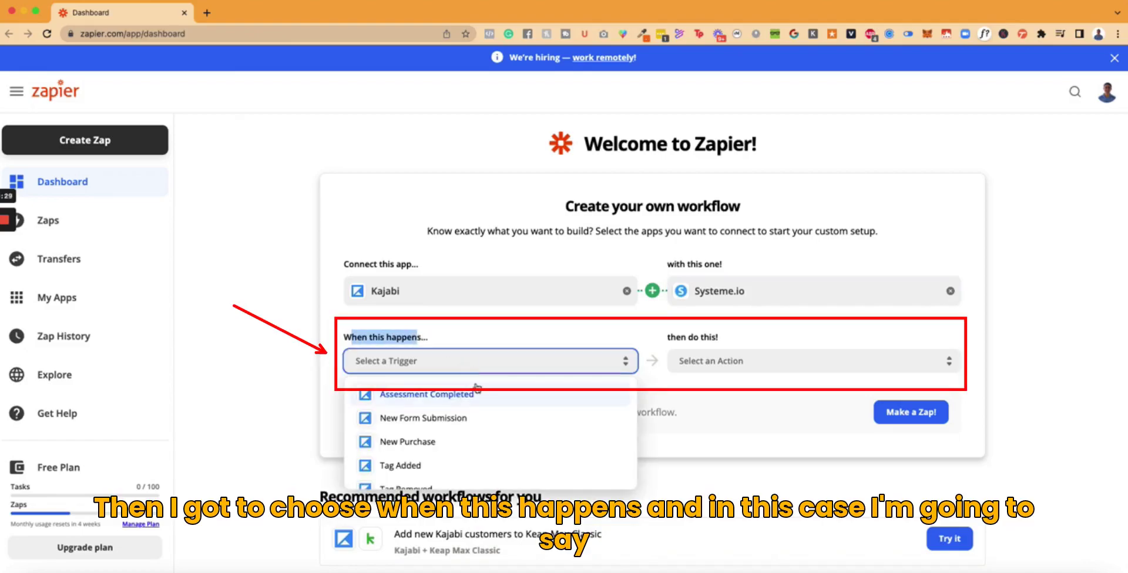
- Set New Purchase as the Kajabi trigger and "Create or Update a Contact, Including Adding Tags" as the Systeme.io action
left_click(466, 422)
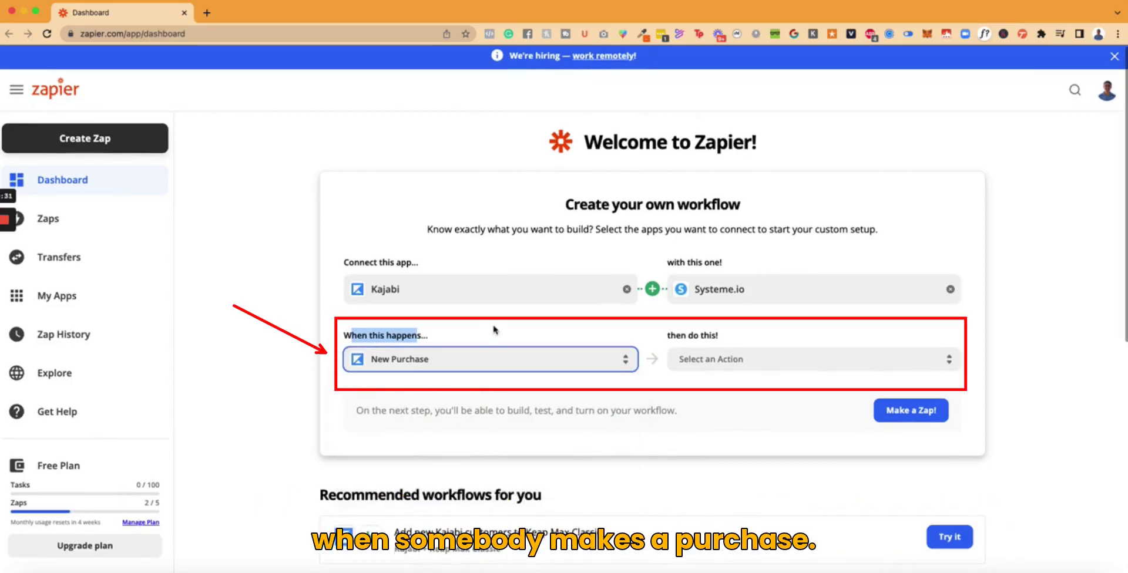
left_click(711, 365)
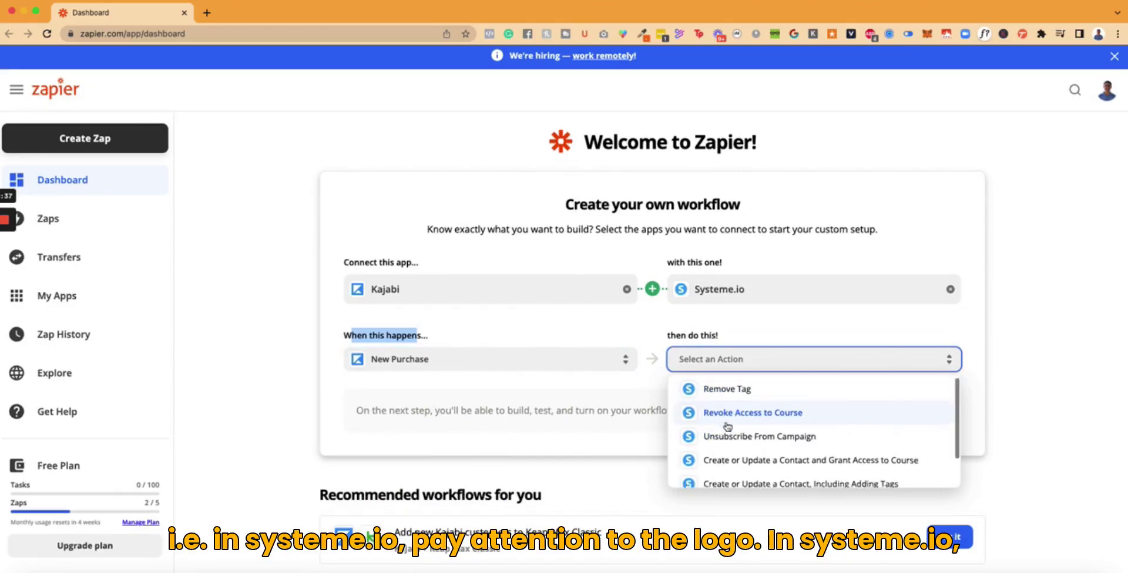
scroll(727, 428, "down", 2)
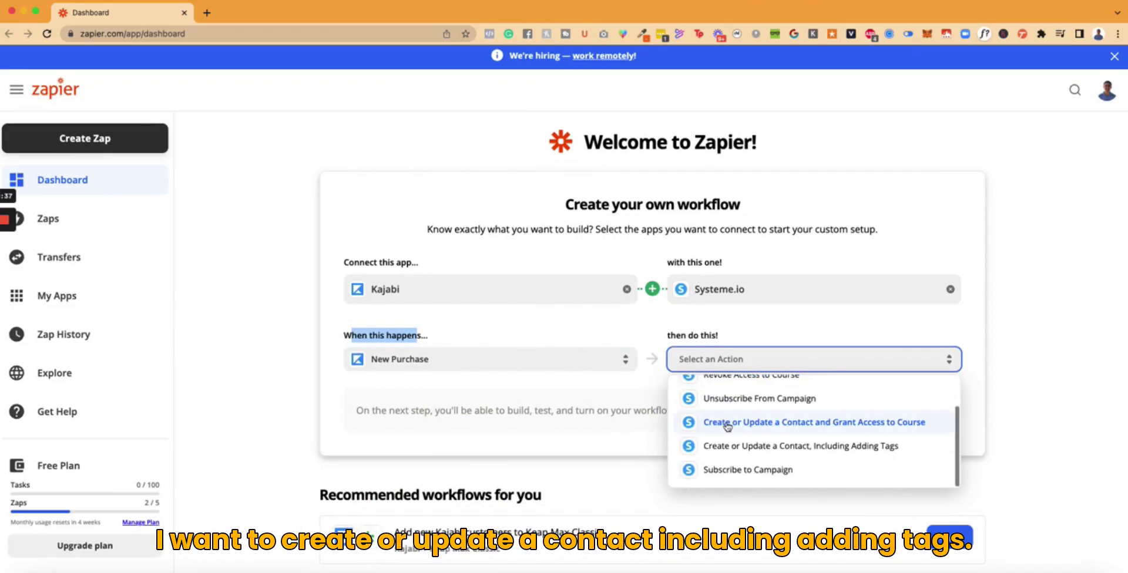
left_click(787, 451)
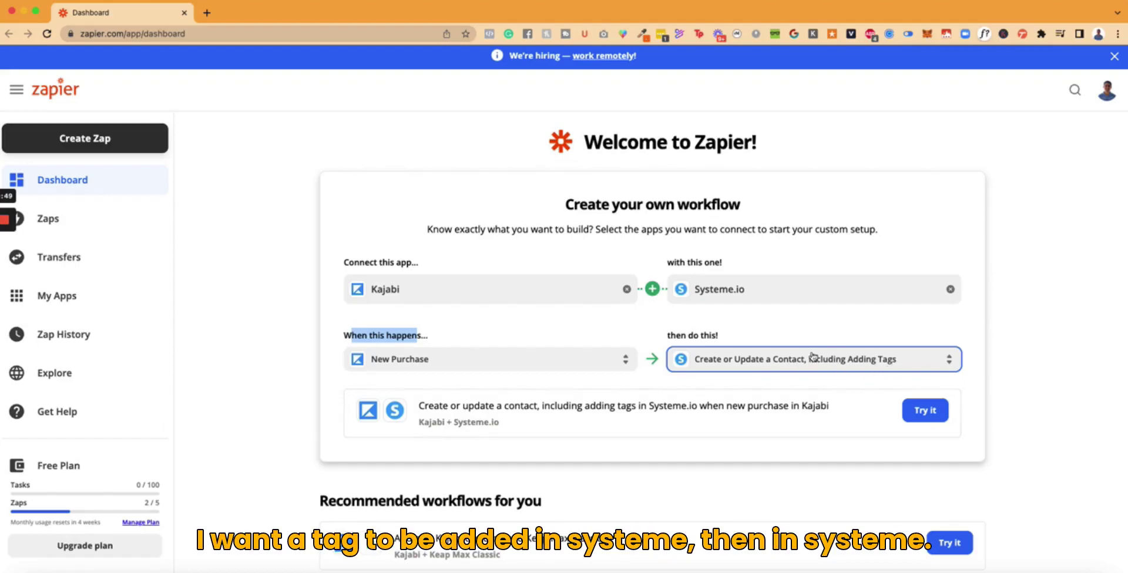
- Try the Kajabi to Systeme.io workflow and get started with its guided setup
left_click(931, 411)
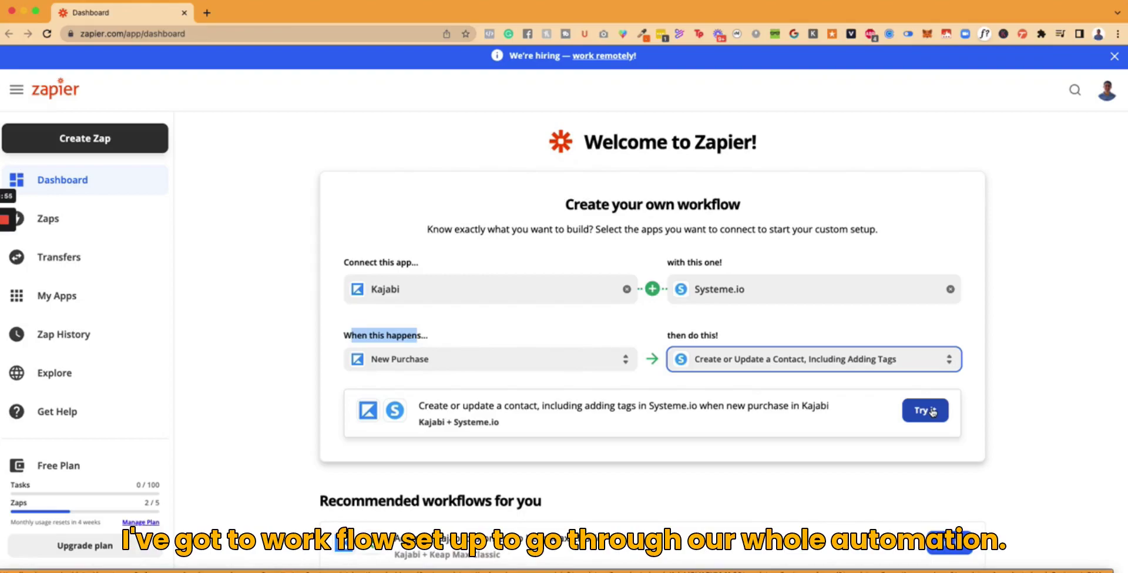
left_click(932, 411)
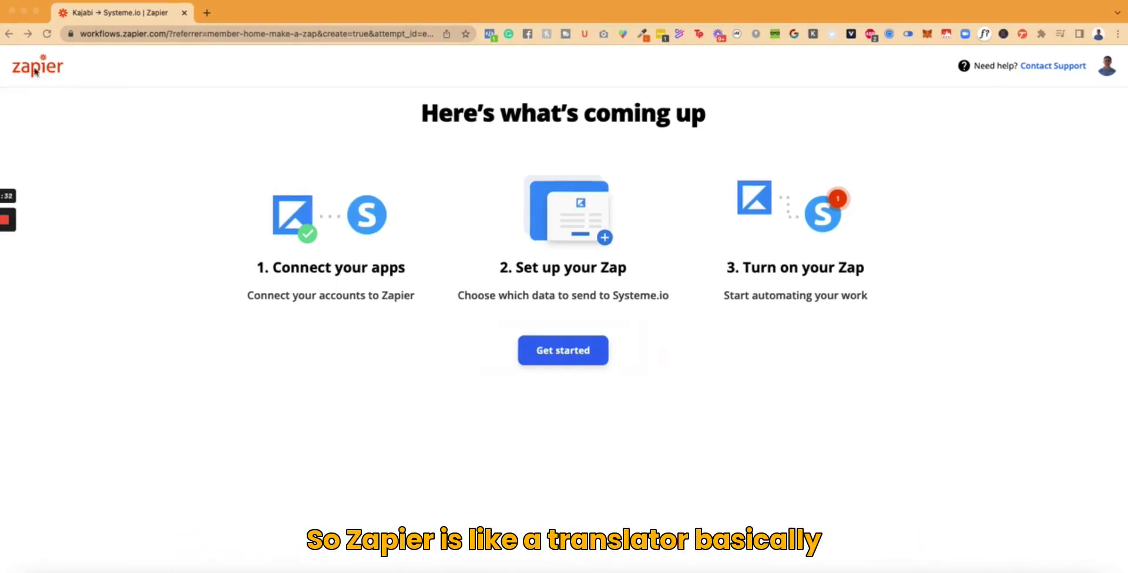
left_click(565, 352)
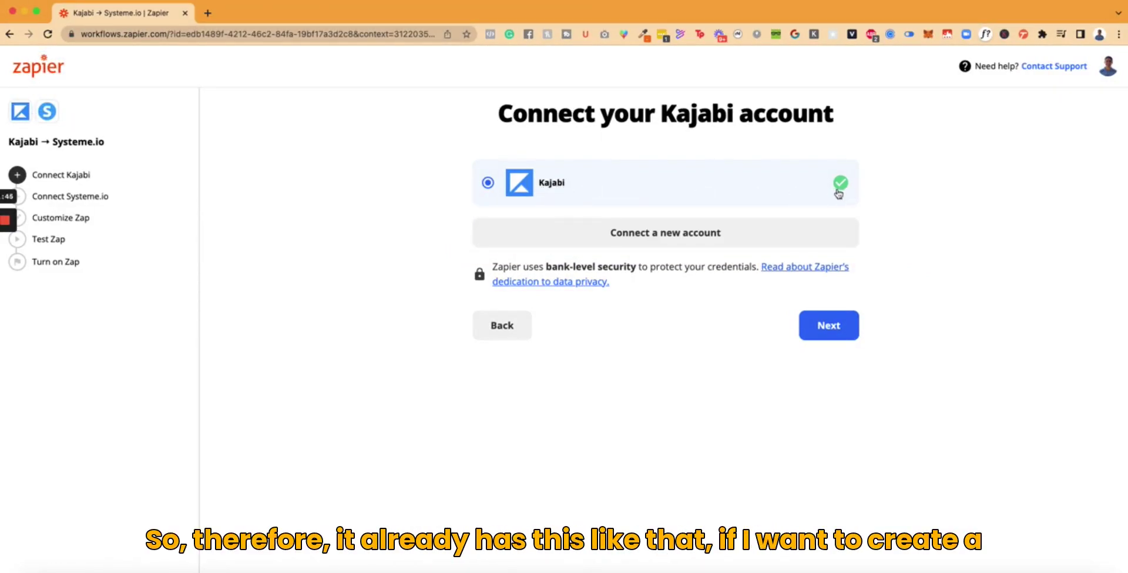
- View the API credentials form for connecting a new Kajabi account and close it without filling it in
left_click(650, 235)
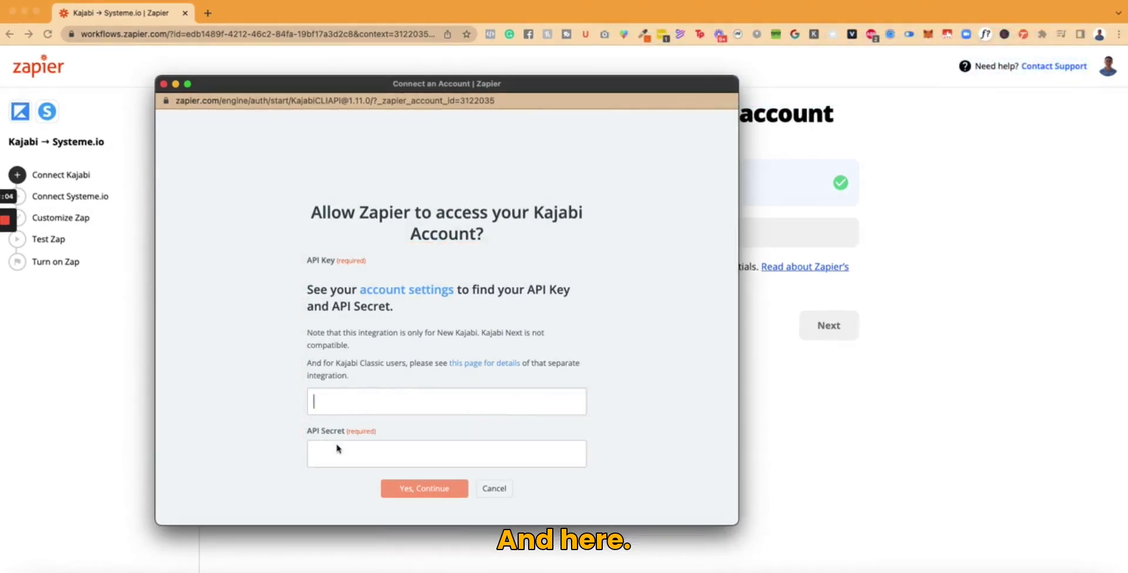
left_click(162, 85)
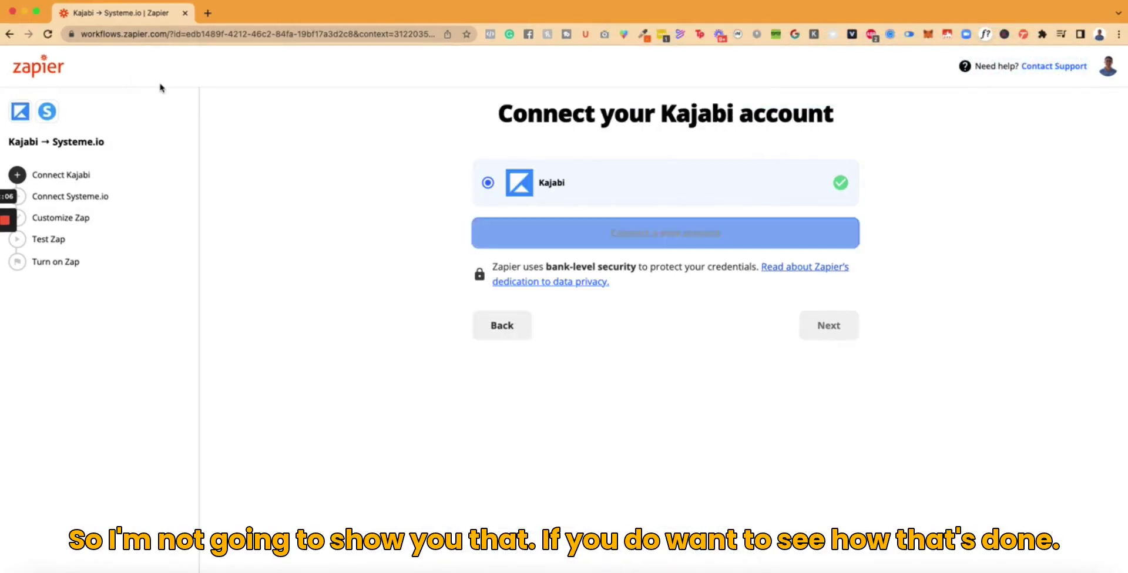
- Search the web in a new tab for "zapier kajabi api integration help" and open the article on locating the Kajabi API key and secret
left_click(208, 13)
type("zapier kajabi")
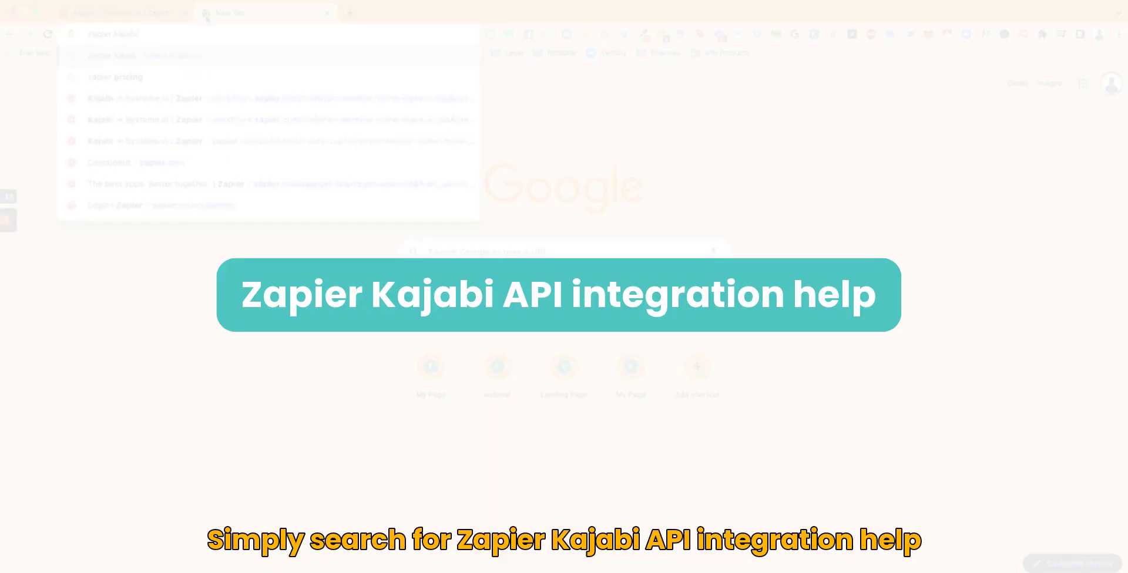
type(" api integration help")
key("Return")
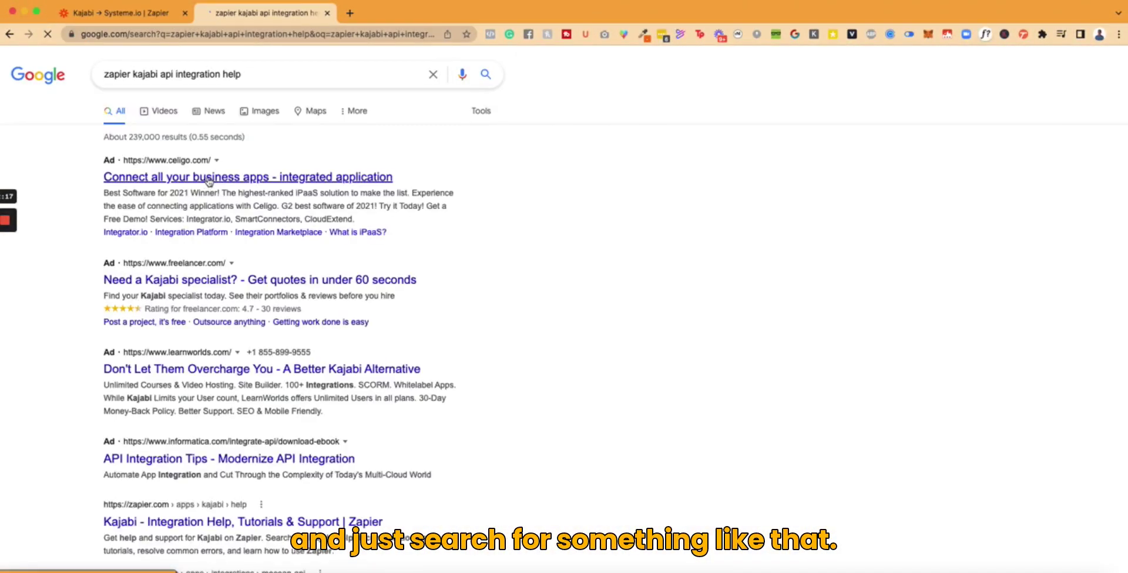
scroll(235, 285, "down", 5)
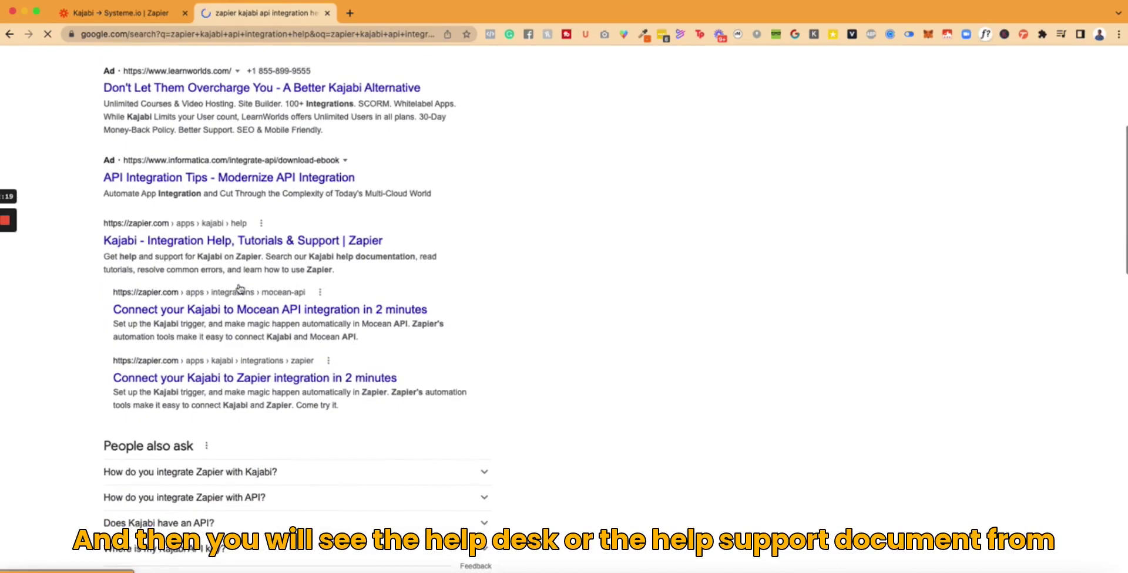
scroll(238, 281, "down", 3)
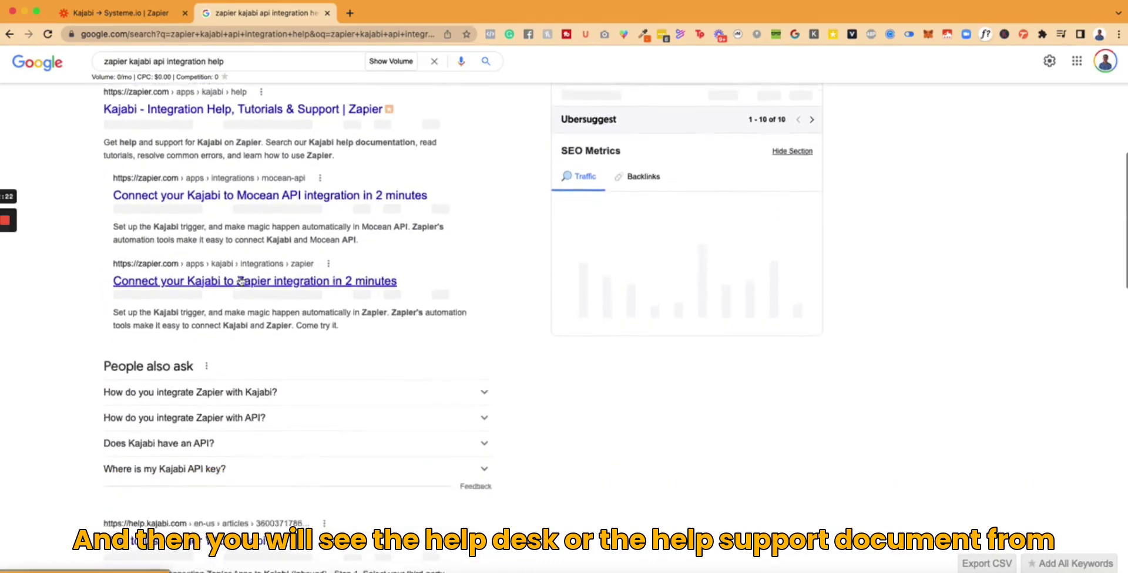
scroll(240, 276, "down", 3)
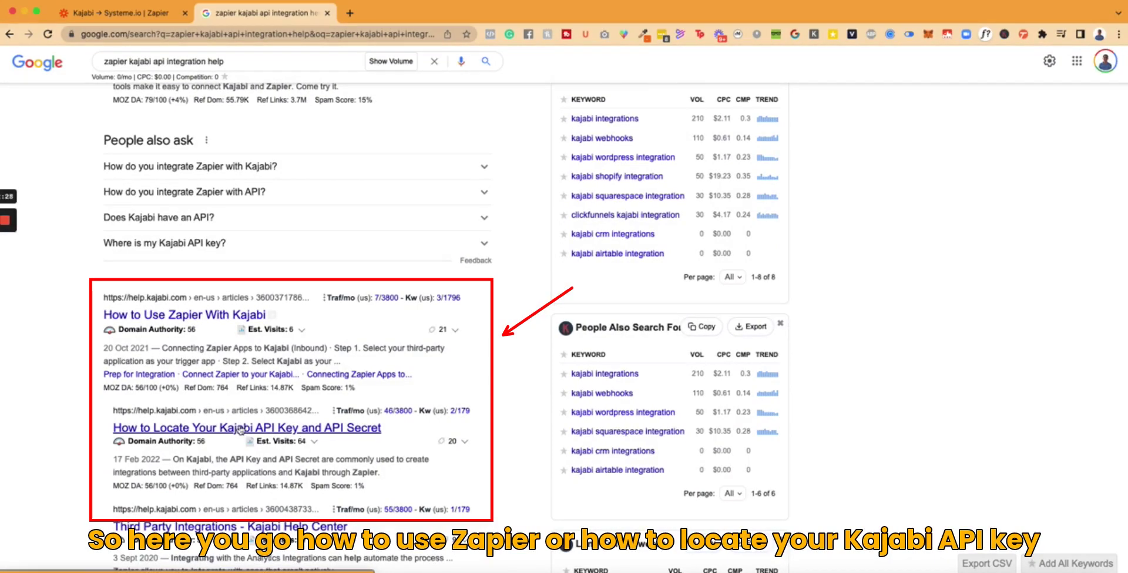
left_click(240, 431)
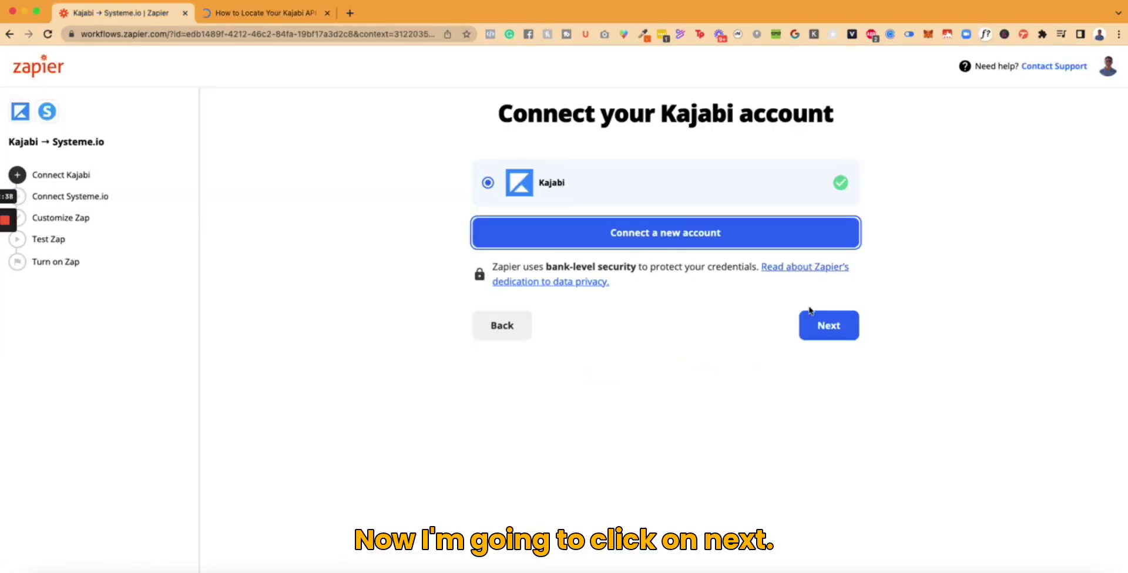
- Keep the already connected Kajabi account and choose the owner's own site, not Kajabi Partner Site, as the source of purchases
left_click(827, 326)
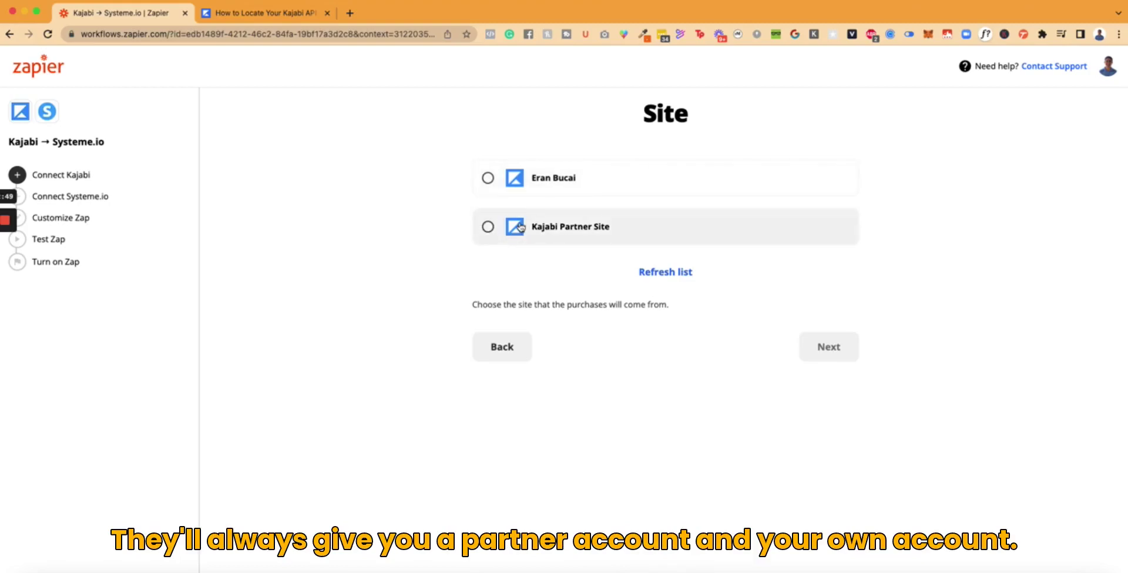
left_click(491, 178)
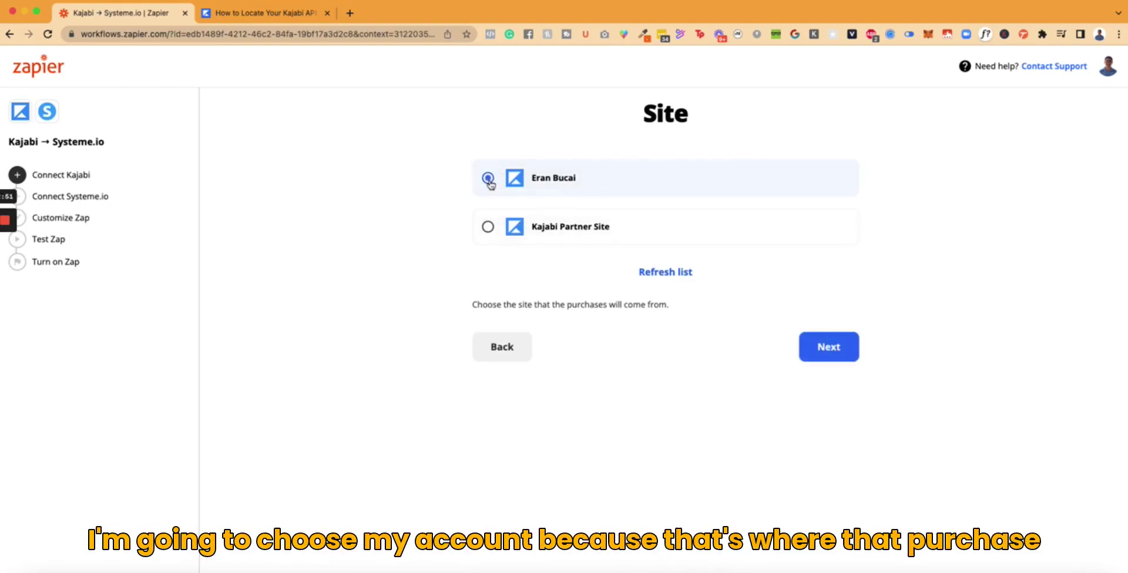
left_click(834, 351)
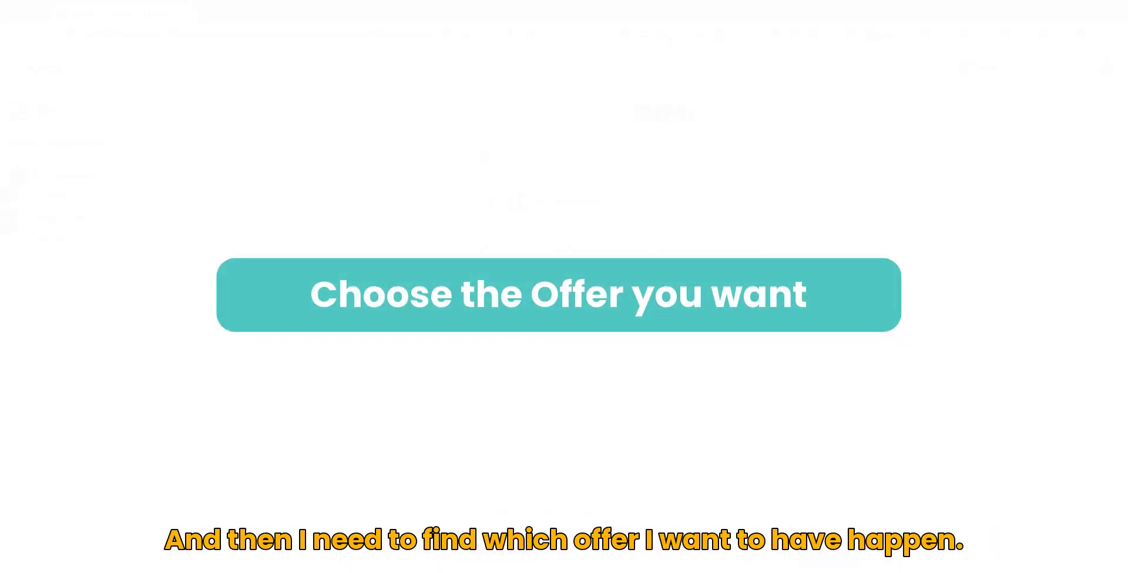
- Choose DCT Tech Support Membership as the offer that triggers the Zap and continue to the Systeme.io connection
scroll(586, 274, "down", 5)
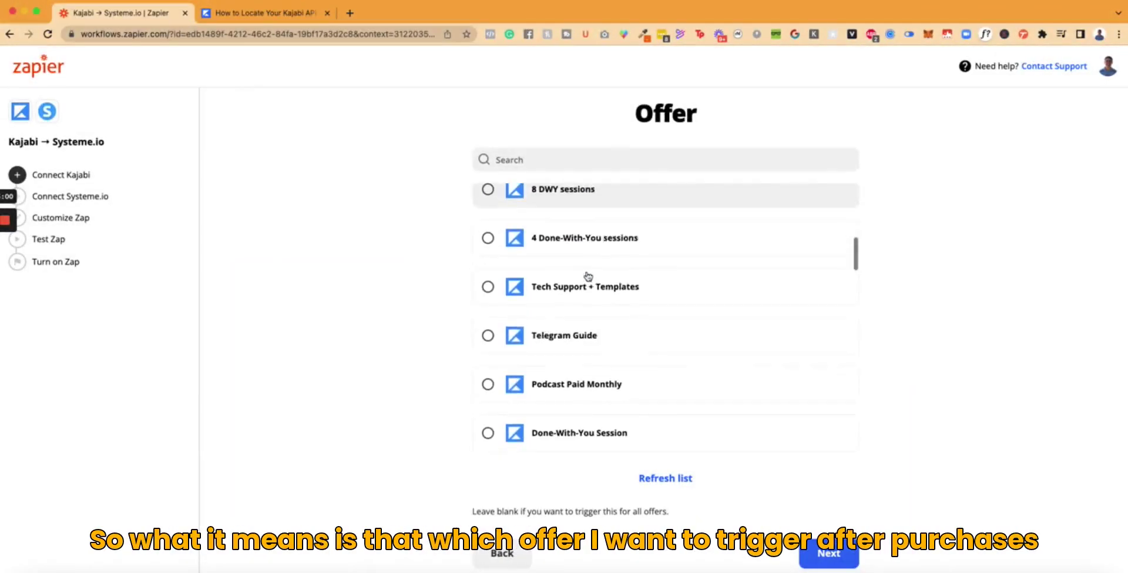
scroll(587, 275, "down", 5)
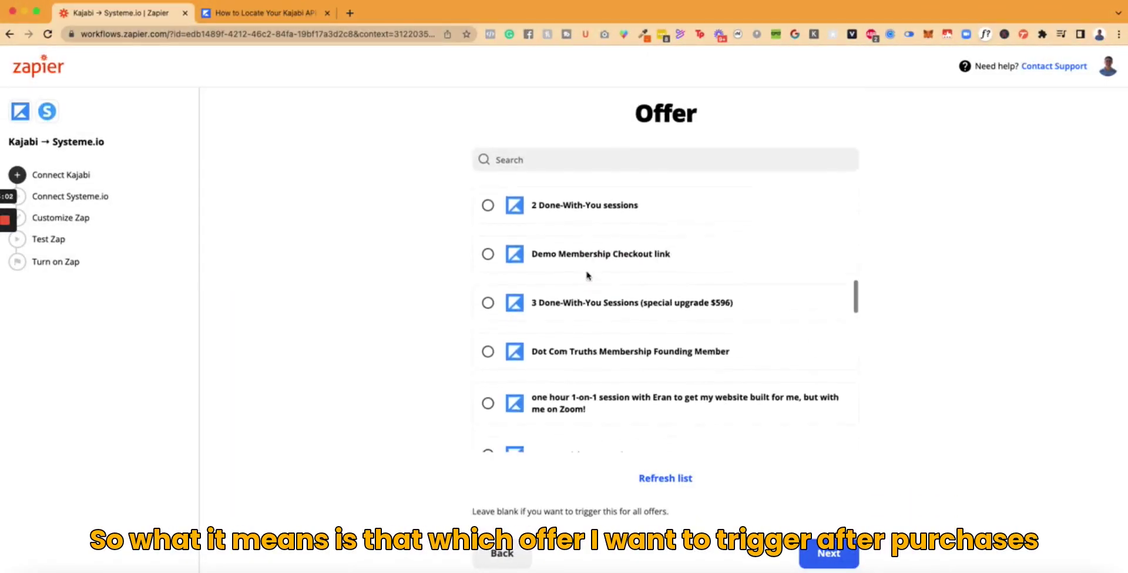
scroll(588, 276, "down", 8)
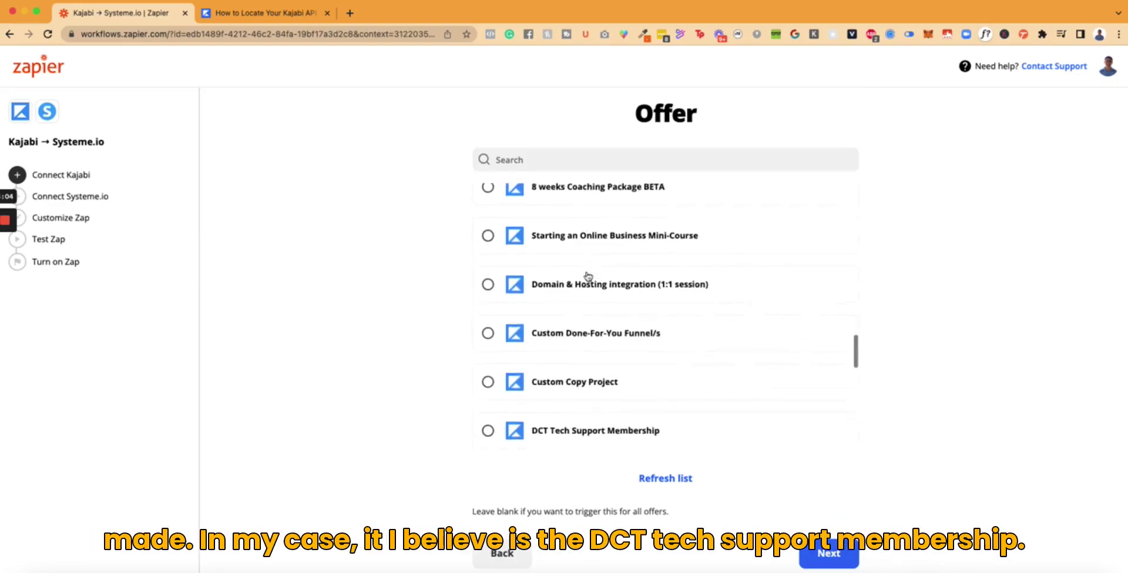
scroll(587, 276, "up", 2)
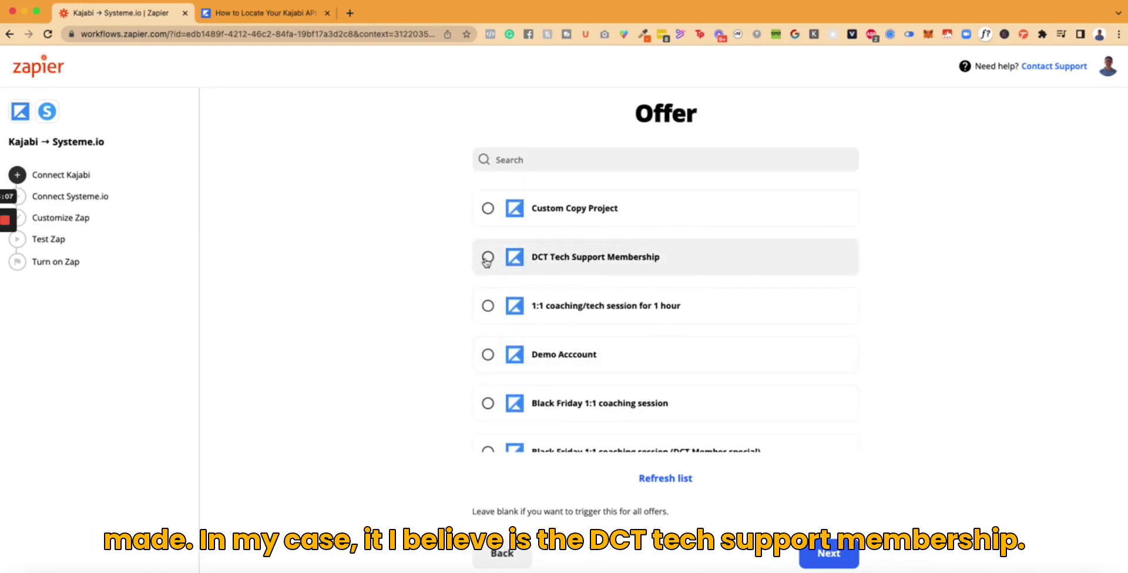
scroll(555, 277, "down", 8)
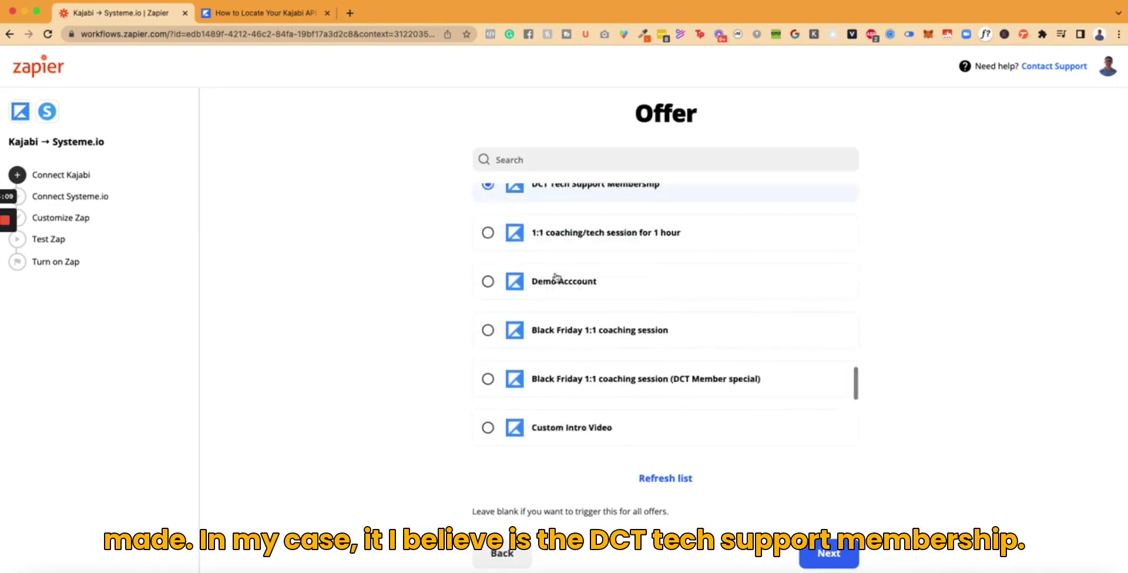
scroll(557, 277, "up", 15)
scroll(557, 277, "up", 1)
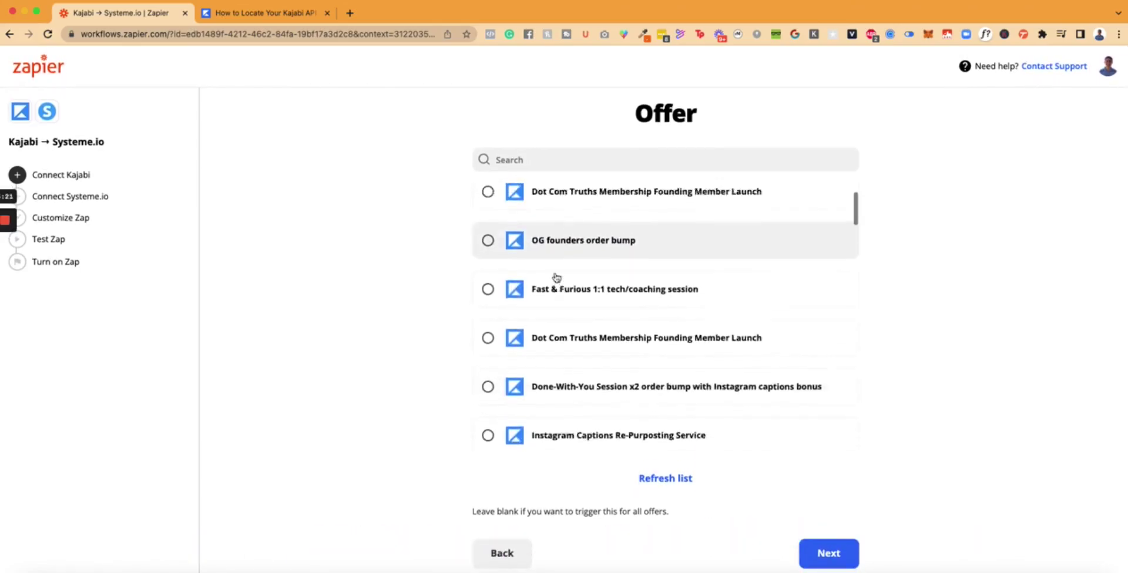
scroll(680, 371, "down", 5)
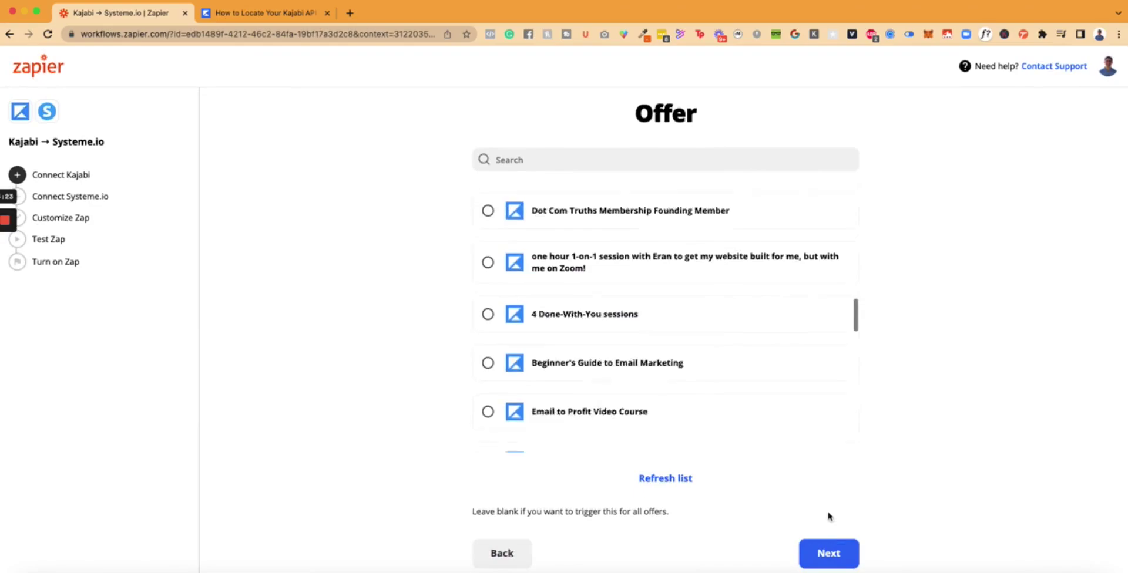
left_click(828, 553)
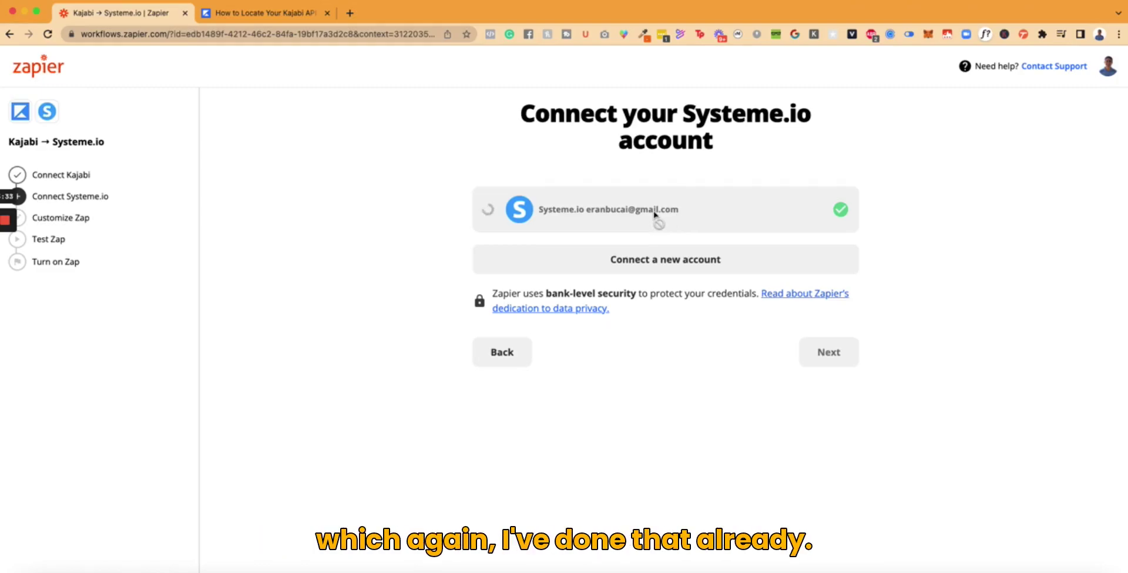
- Search the Systeme.io help pages in a new tab for "zapier" and read the article on integrating with an external autoresponder
mouse_move(8, 225)
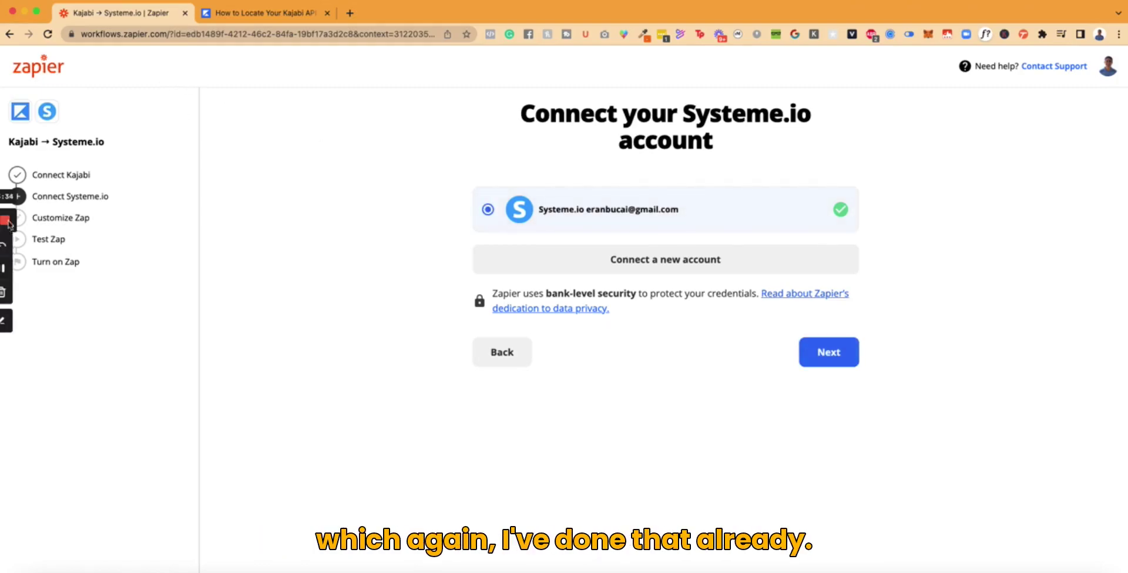
left_click(350, 13)
type("help")
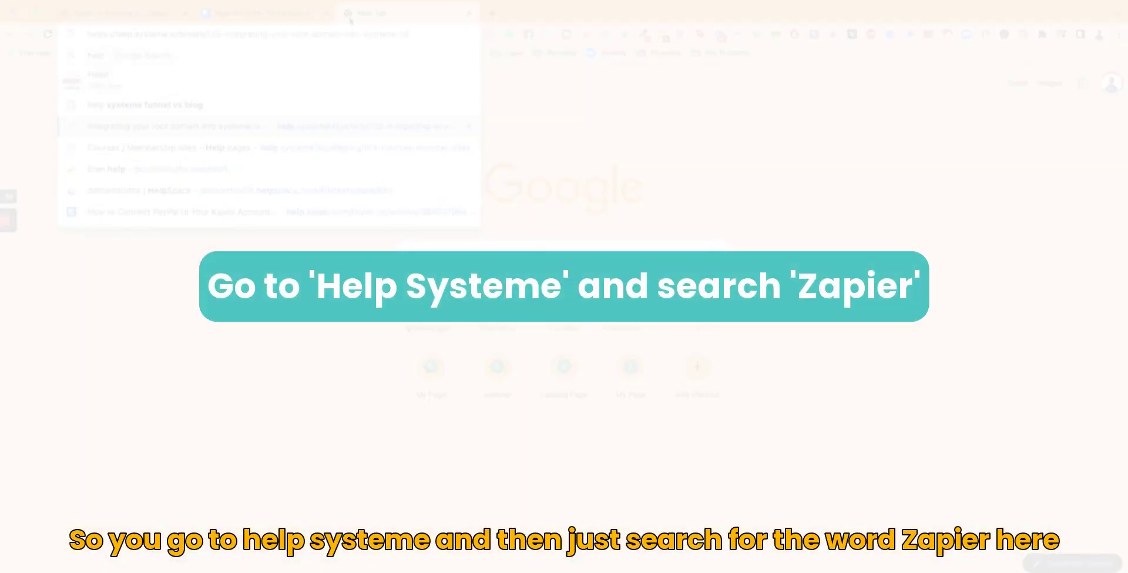
key("Return")
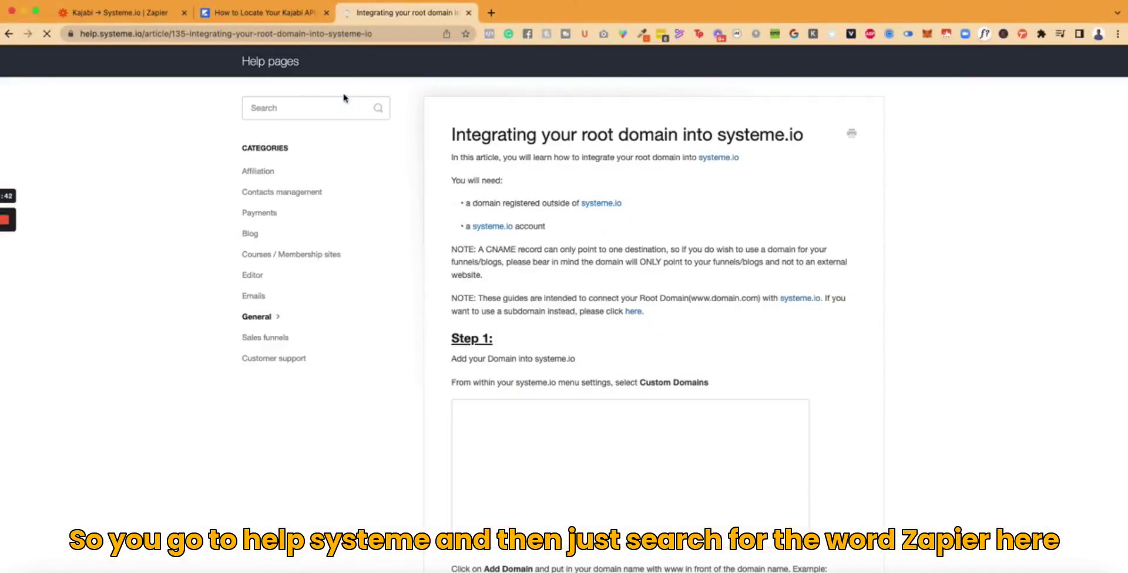
type("zapier")
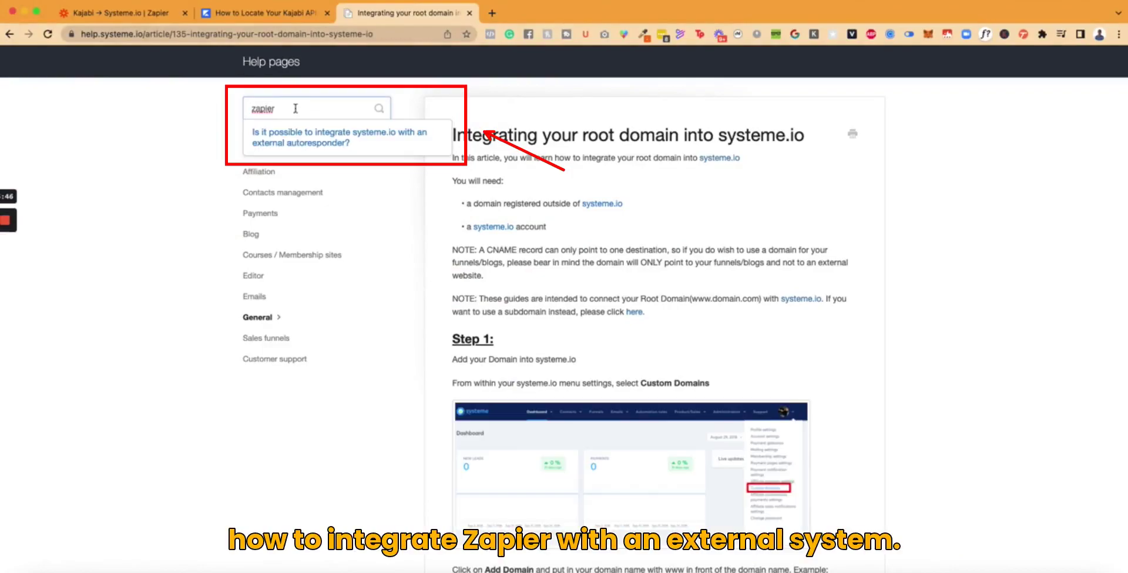
left_click(290, 142)
scroll(455, 214, "down", 5)
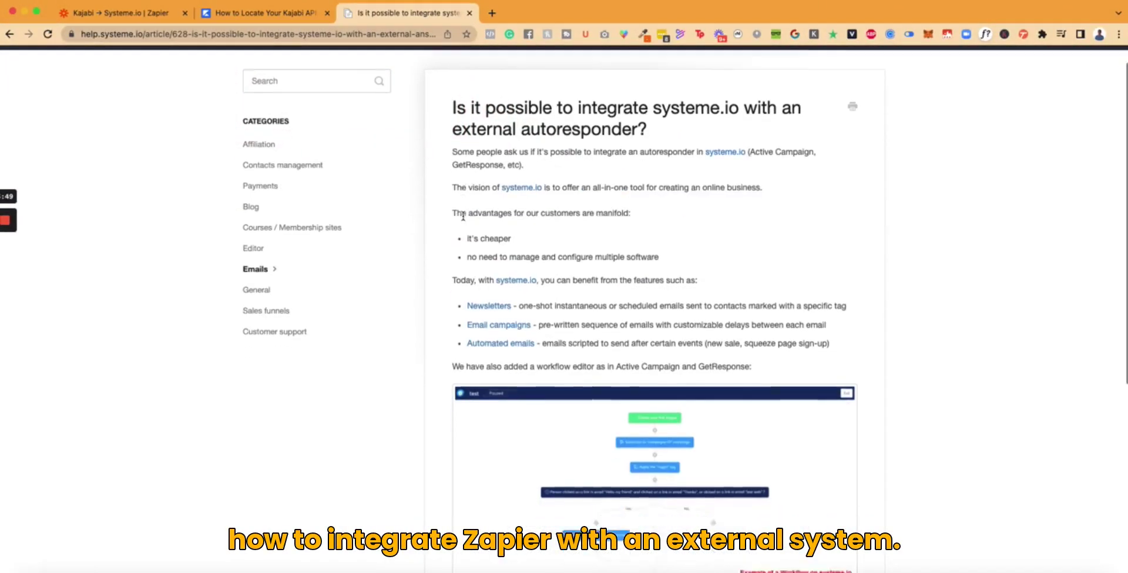
scroll(455, 215, "down", 3)
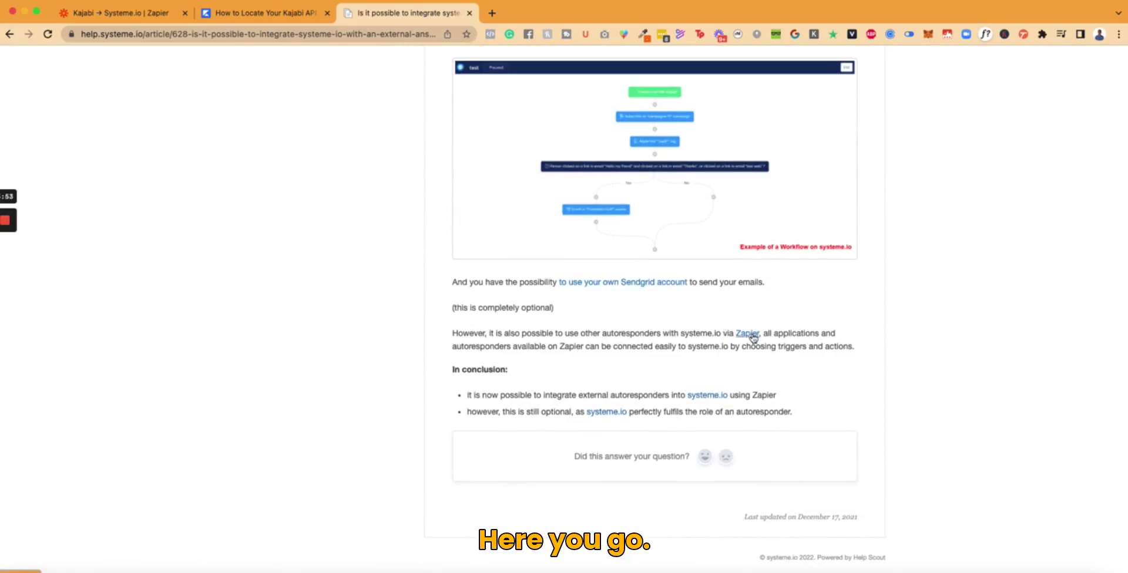
scroll(496, 334, "up", 6)
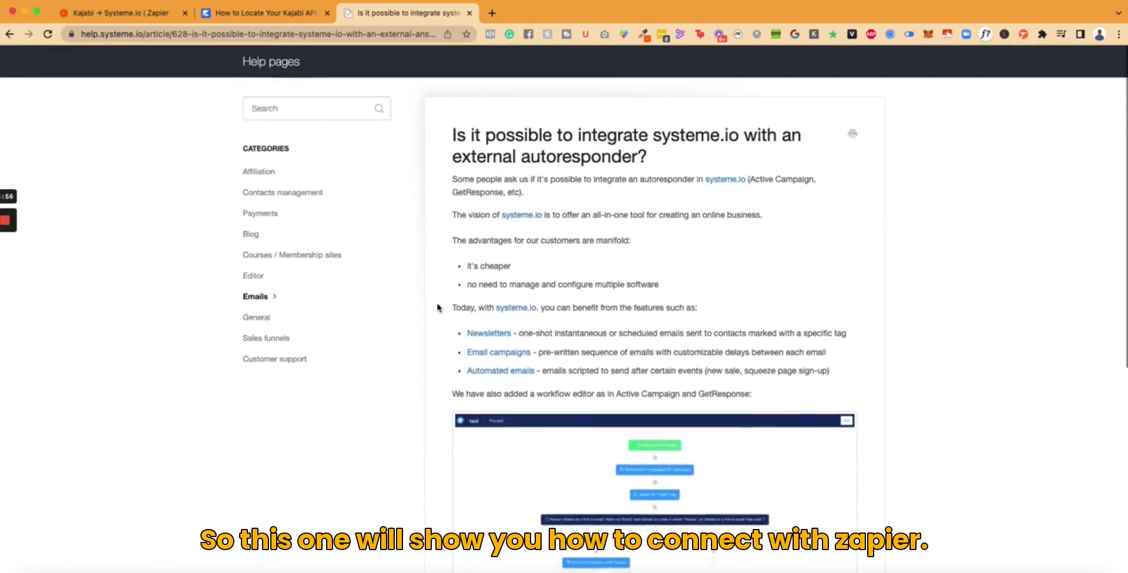
scroll(438, 307, "down", 6)
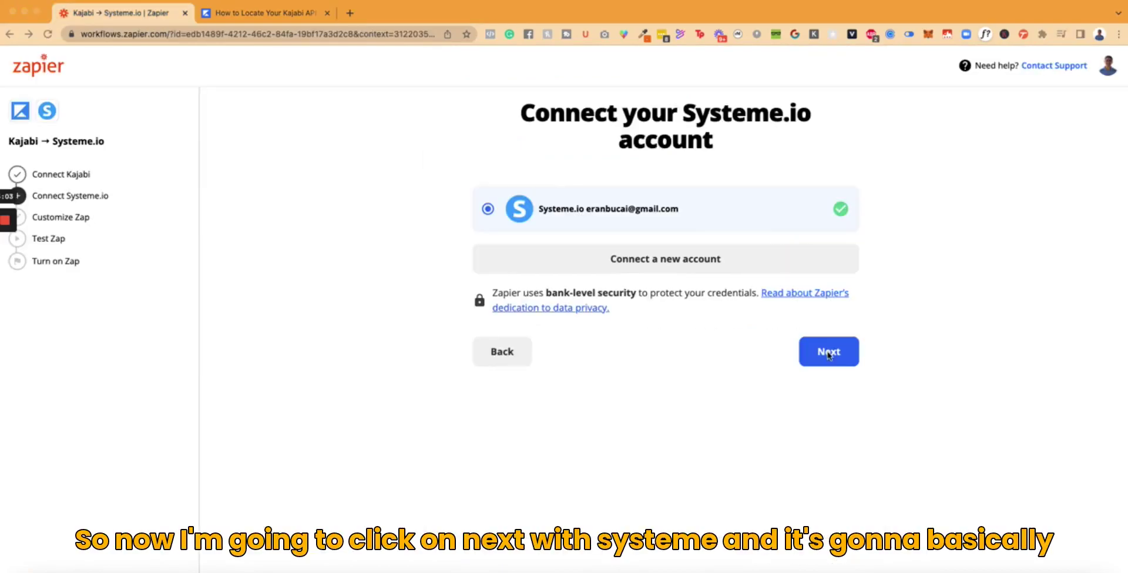
- Keep the connected Systeme.io account, choose DCT All-Access migrate as the tag for new buyers, and continue to the field selection
left_click(828, 350)
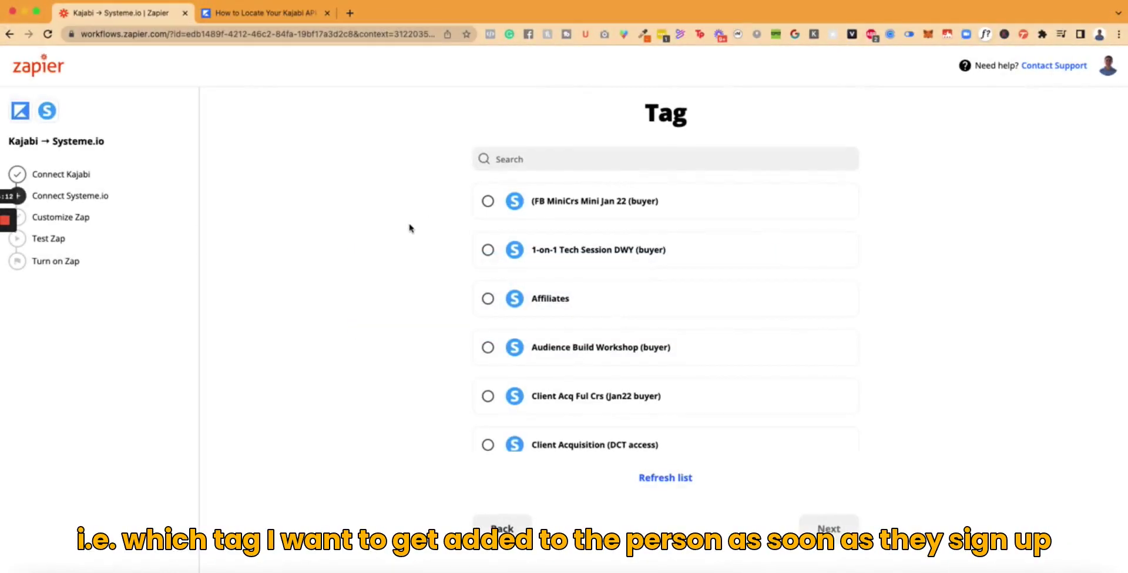
scroll(611, 316, "down", 5)
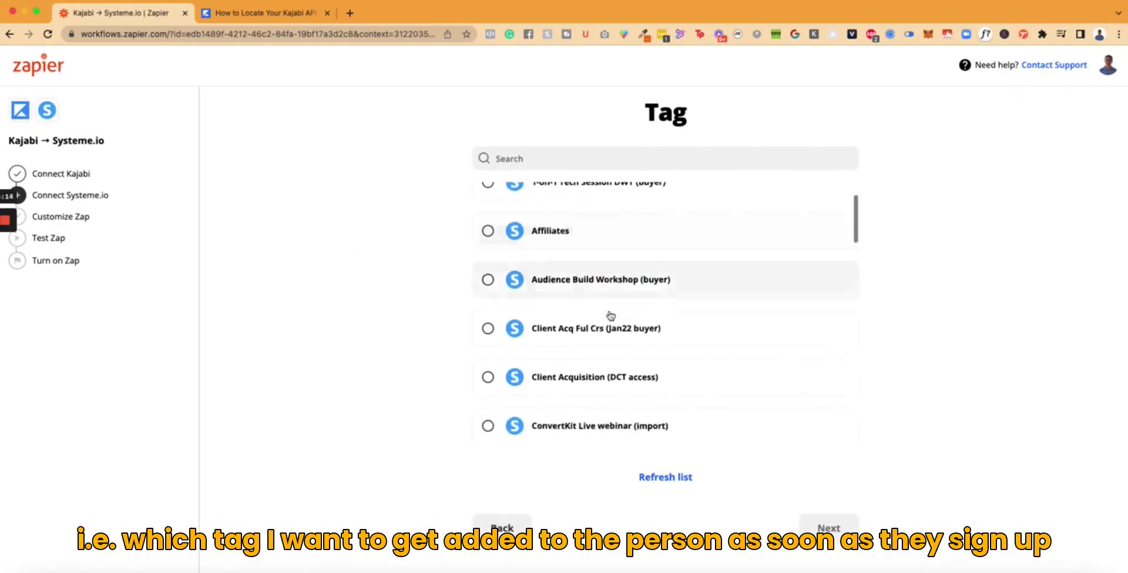
scroll(611, 316, "down", 3)
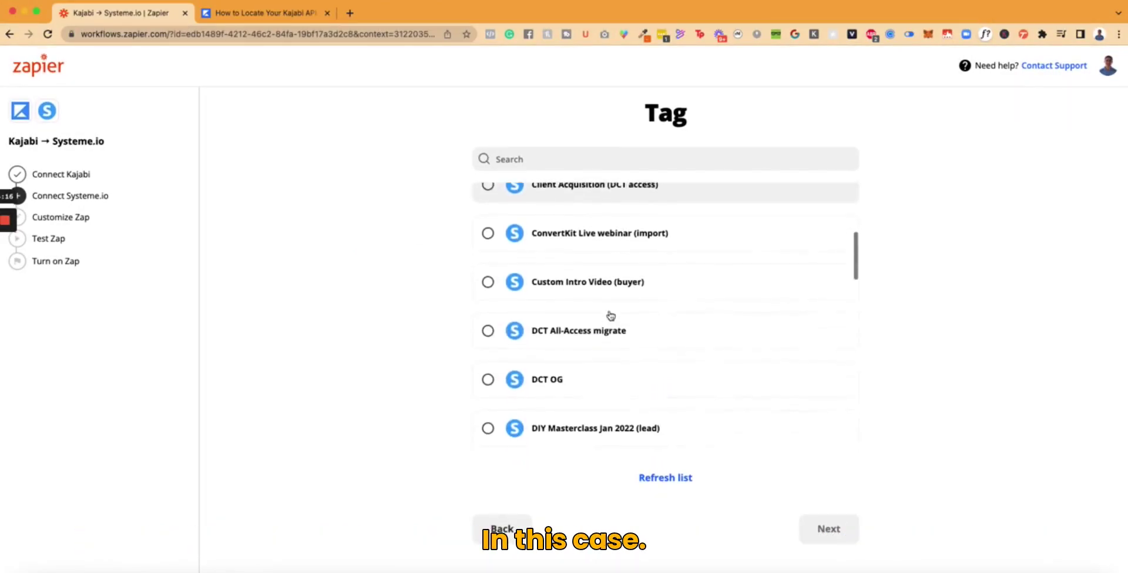
left_click(575, 336)
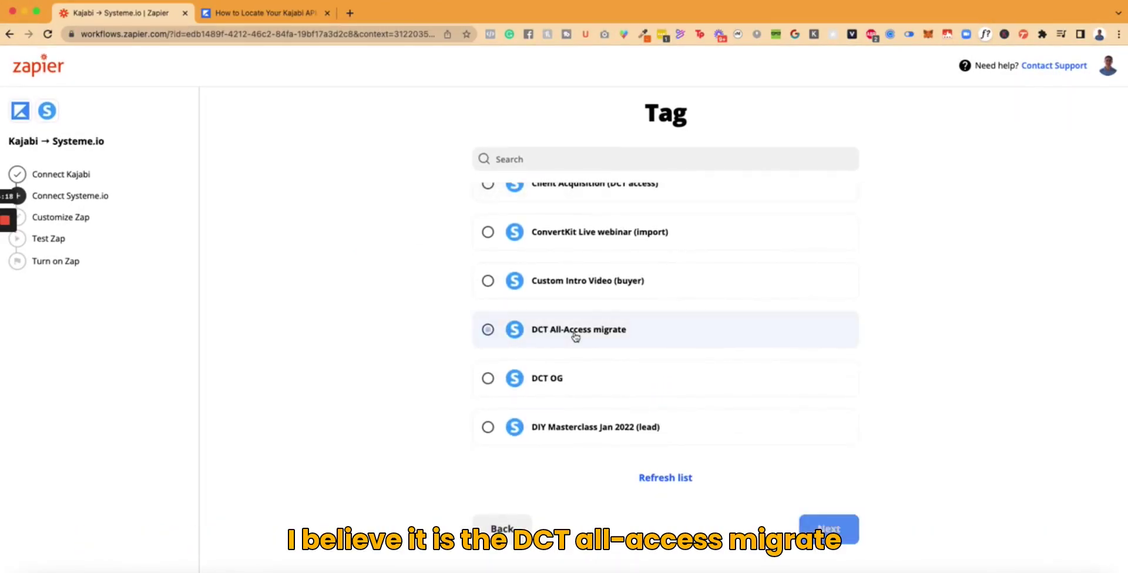
scroll(581, 334, "down", 1)
scroll(550, 317, "down", 2)
scroll(550, 317, "up", 1)
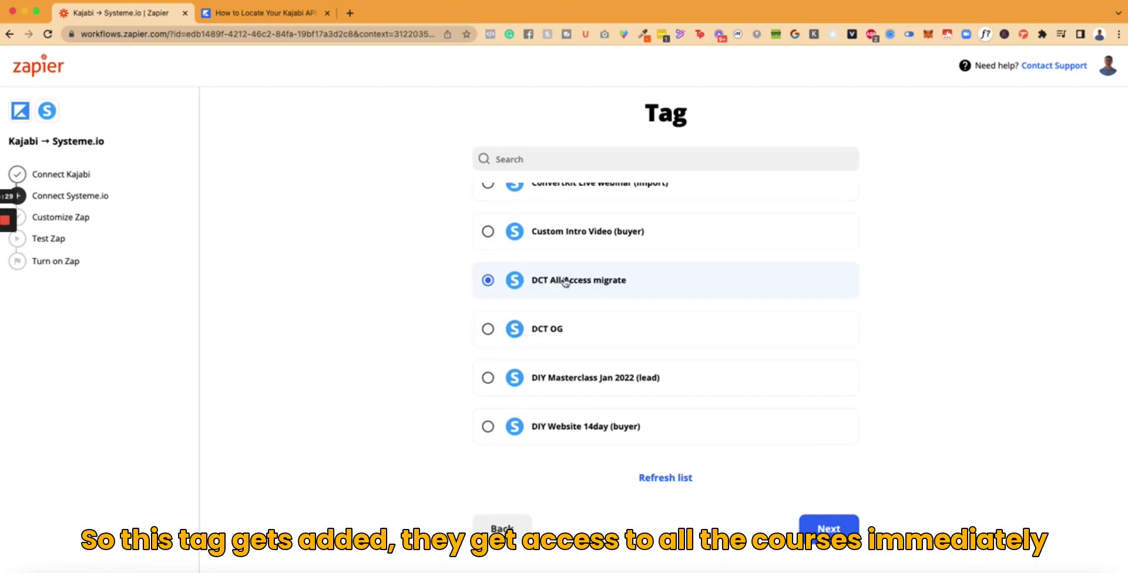
left_click(843, 531)
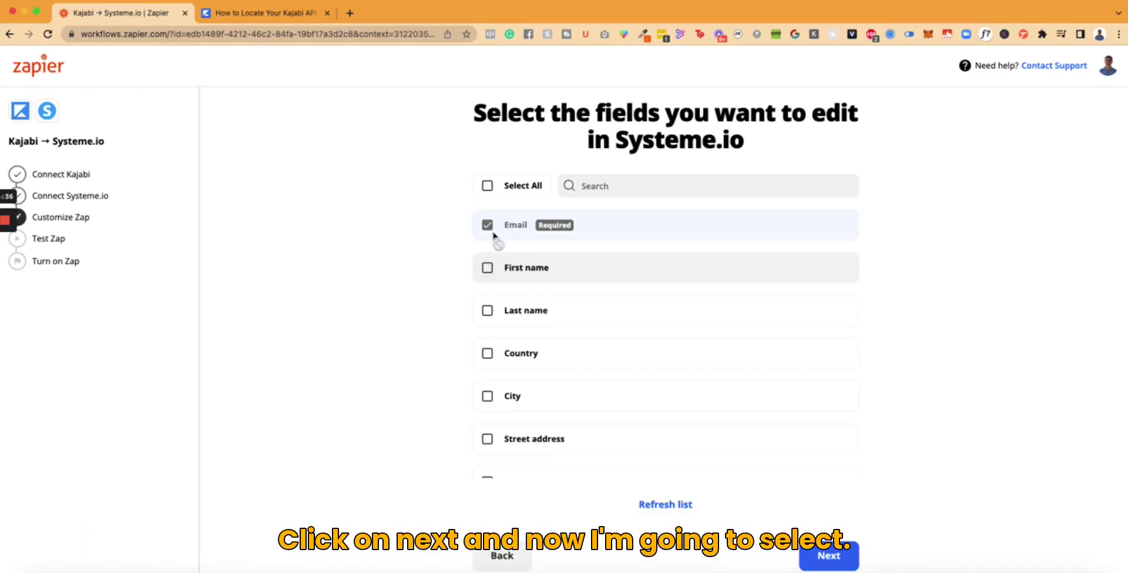
- Add First name, Last name and Country to the required Email as the Systeme.io fields to edit, and continue to the mapping
left_click(487, 269)
left_click(487, 311)
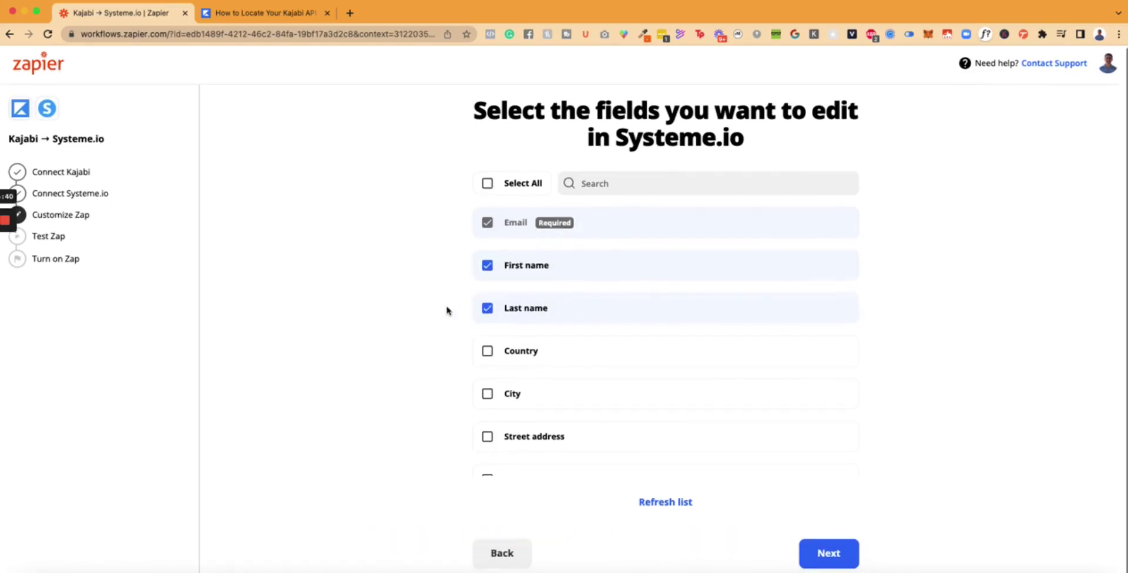
left_click(487, 351)
scroll(530, 312, "down", 2)
scroll(533, 313, "down", 1)
scroll(558, 326, "up", 2)
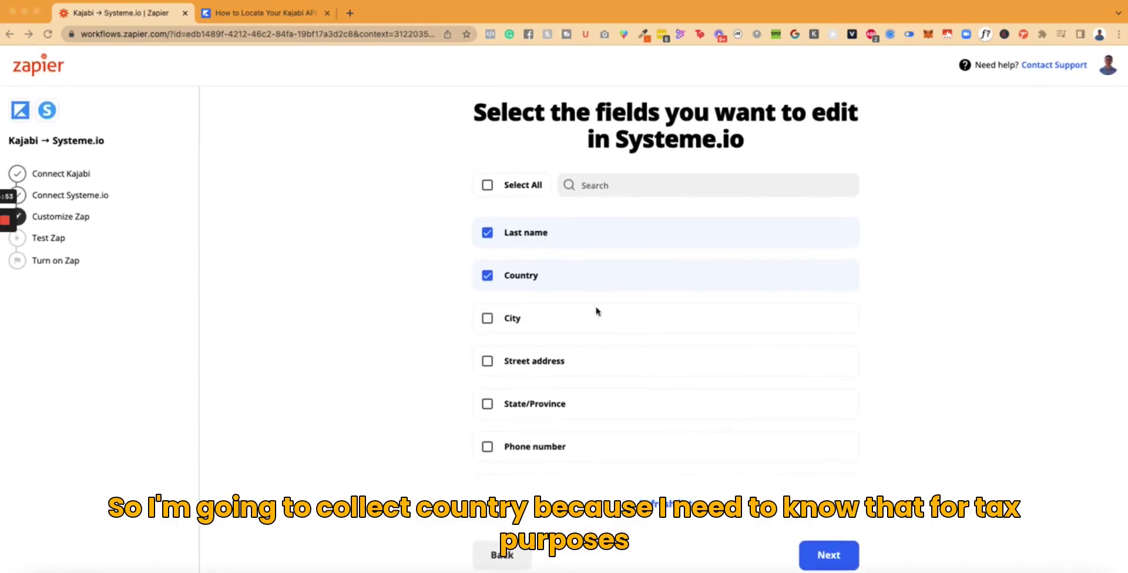
left_click(830, 552)
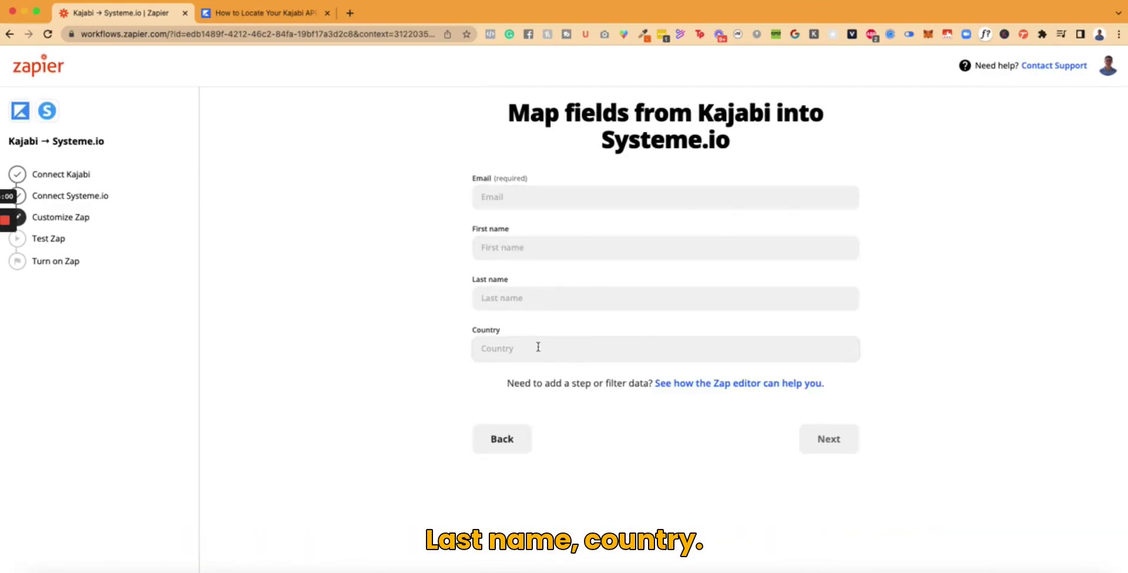
- Map Email, First name, Last name and Country to Member Email, Member First Name, Member Last Name and Extra Contact Information Address Country, and continue
left_click(505, 197)
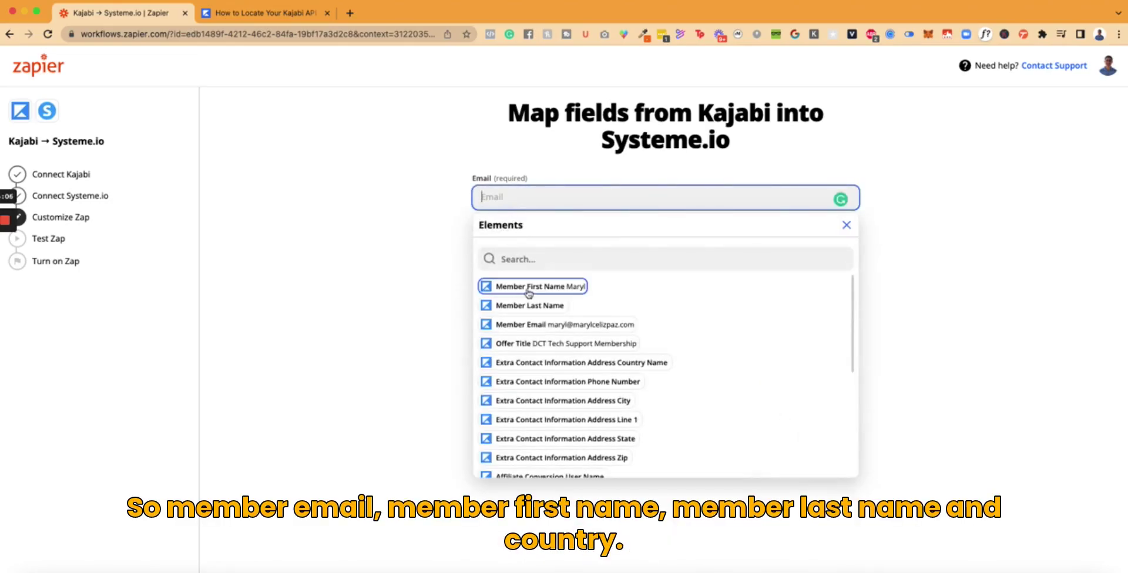
left_click(520, 324)
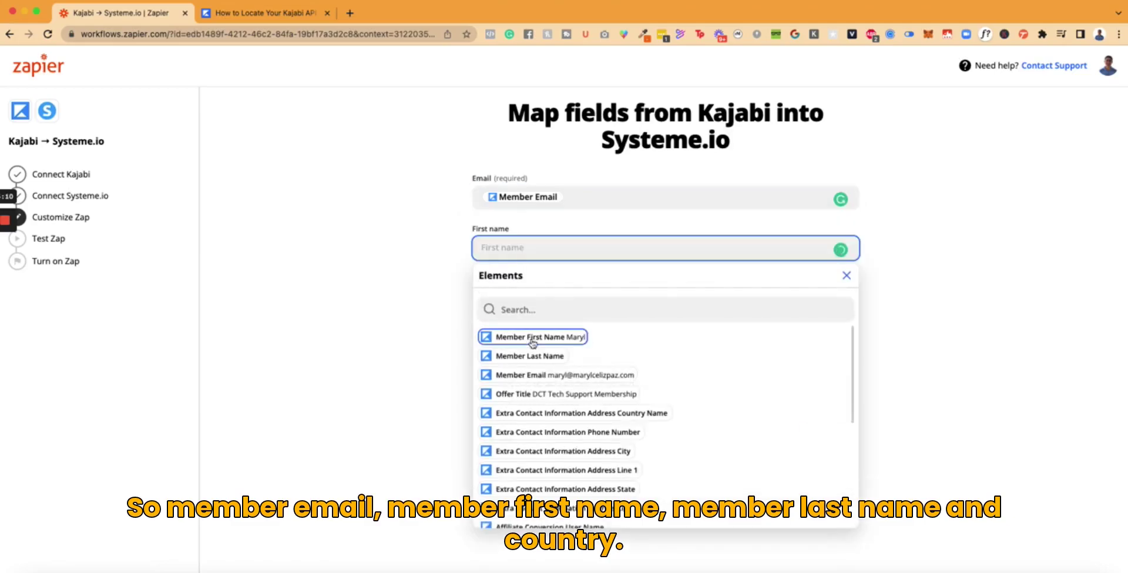
left_click(533, 338)
left_click(529, 356)
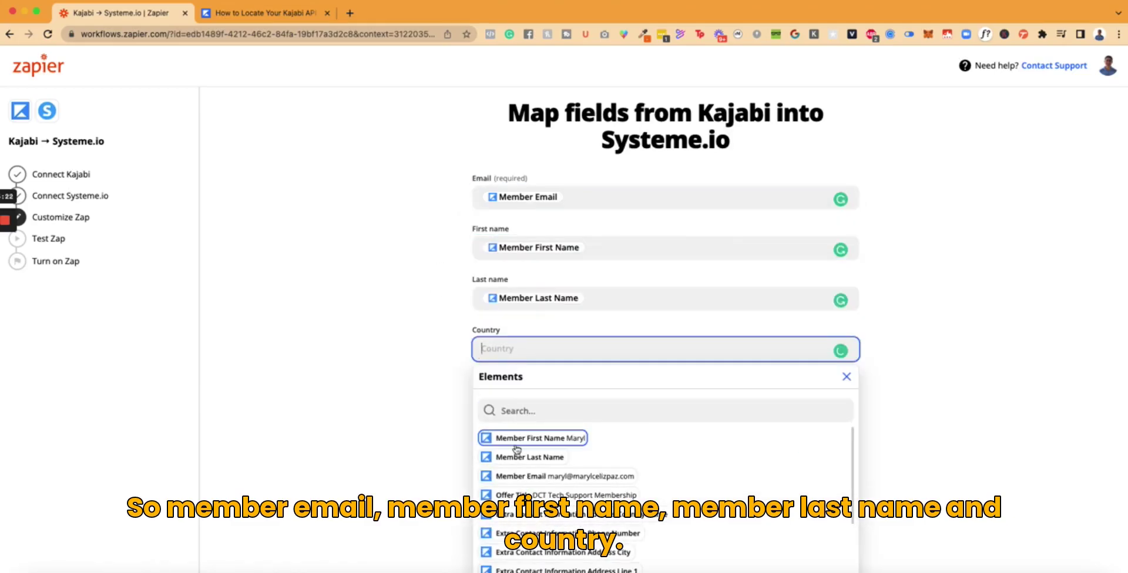
scroll(555, 489, "down", 3)
scroll(555, 489, "down", 4)
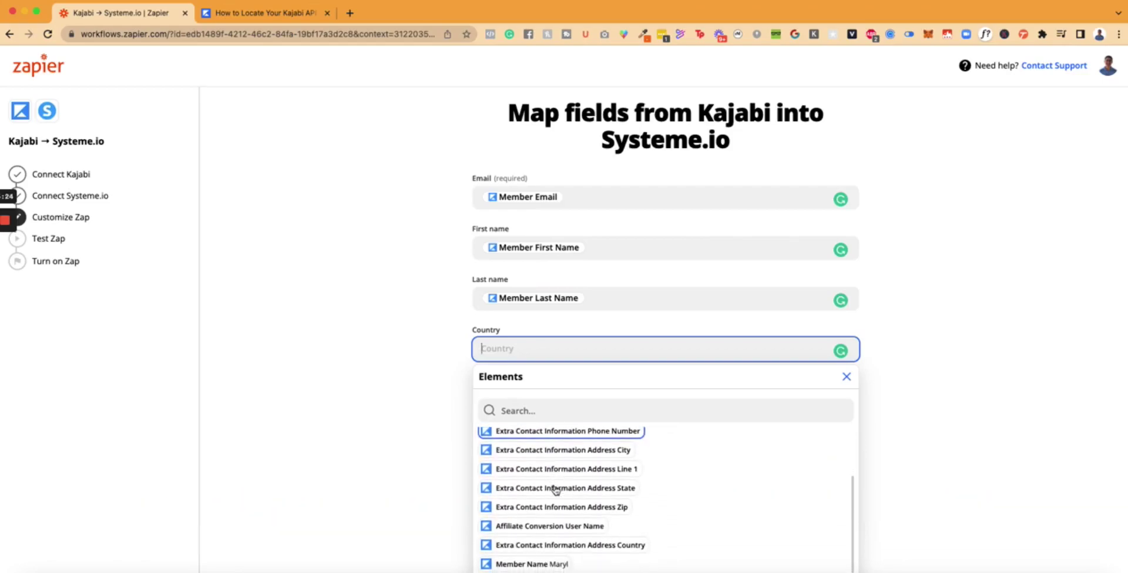
scroll(567, 498, "down", 1)
left_click(553, 478)
left_click(348, 379)
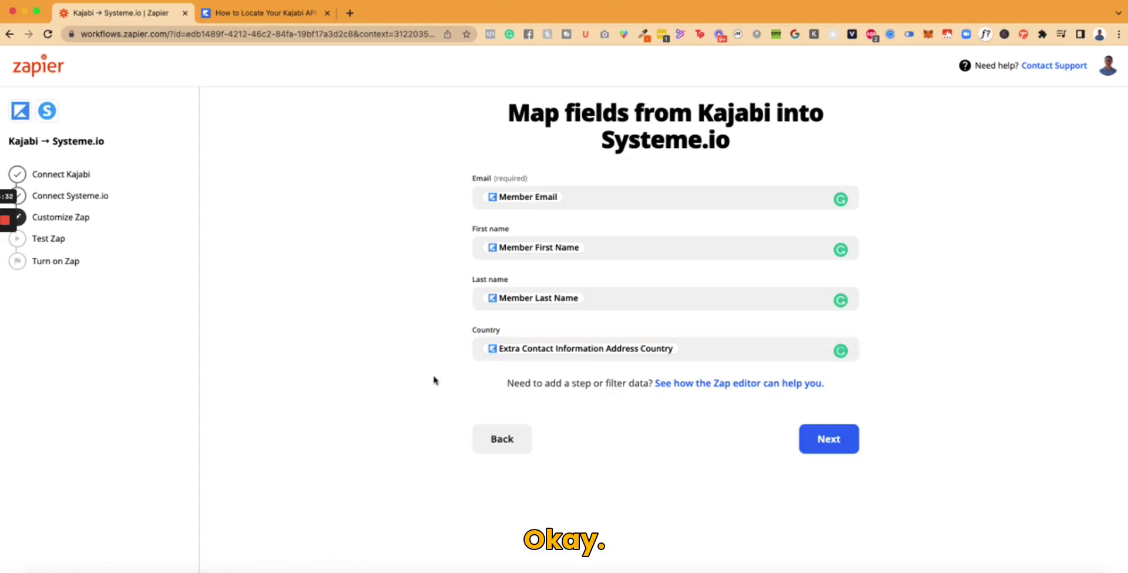
left_click(838, 441)
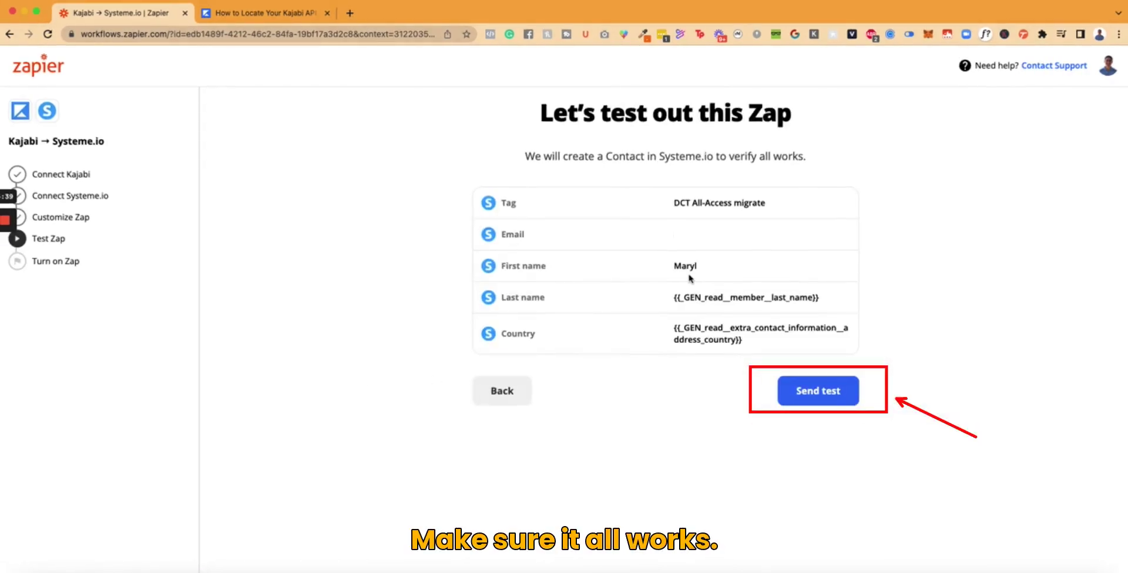
- Send a test contact to Systeme.io and check its tag in the Systeme.io contact record
left_click(822, 392)
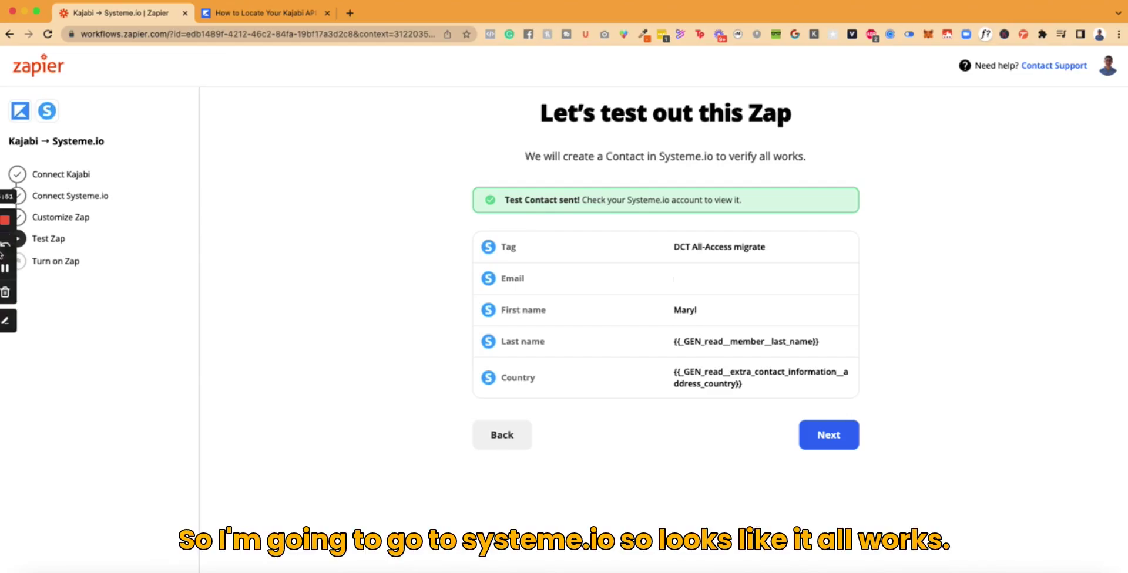
left_click(5, 269)
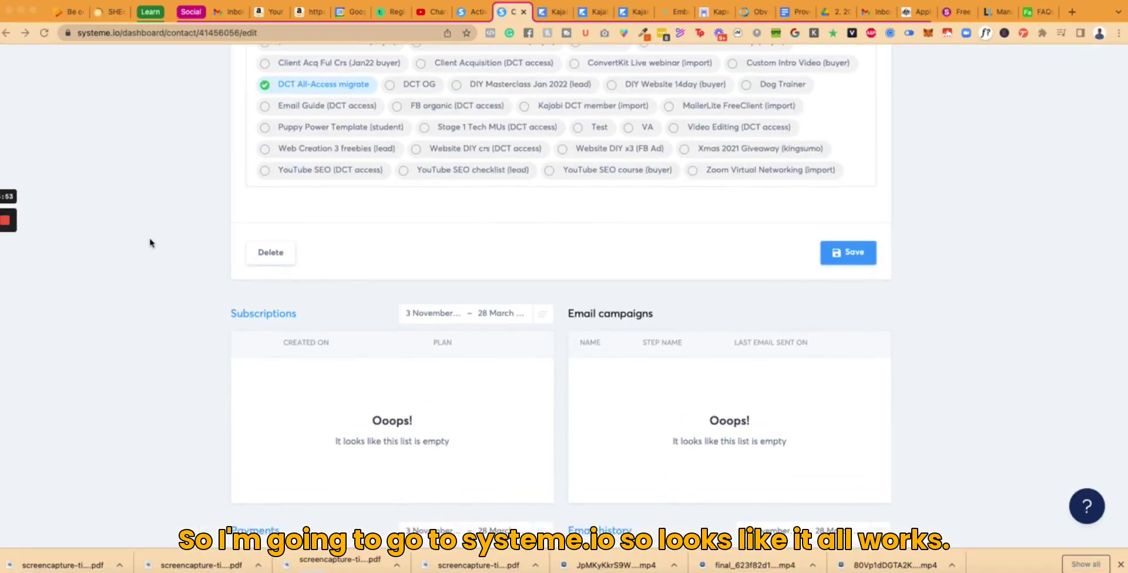
left_click(6, 264)
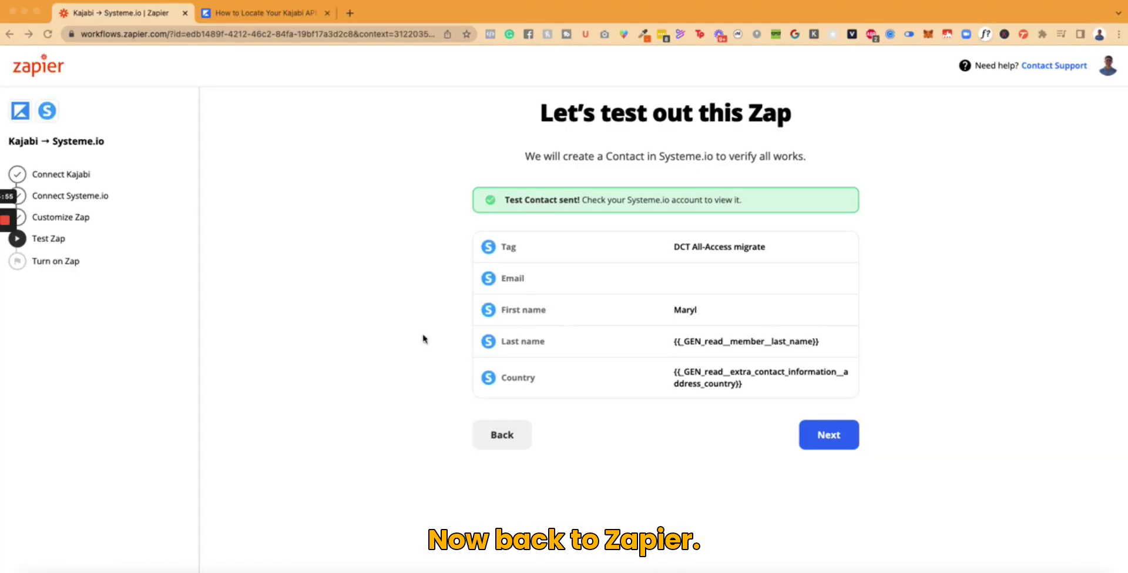
- Continue from the test to the review, turn on the Zap and open its management page
left_click(814, 441)
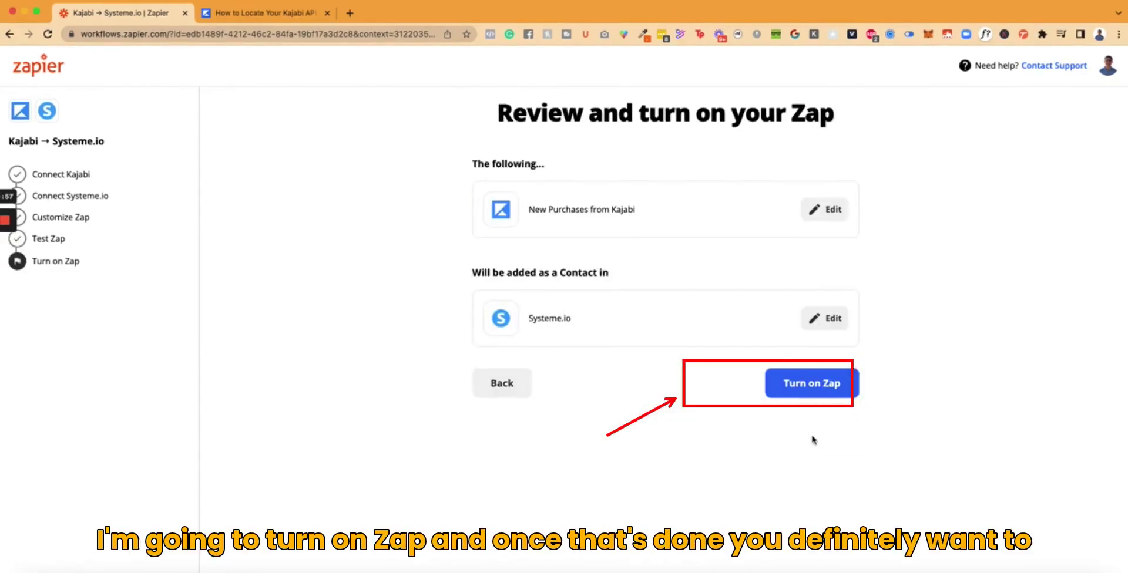
left_click(811, 386)
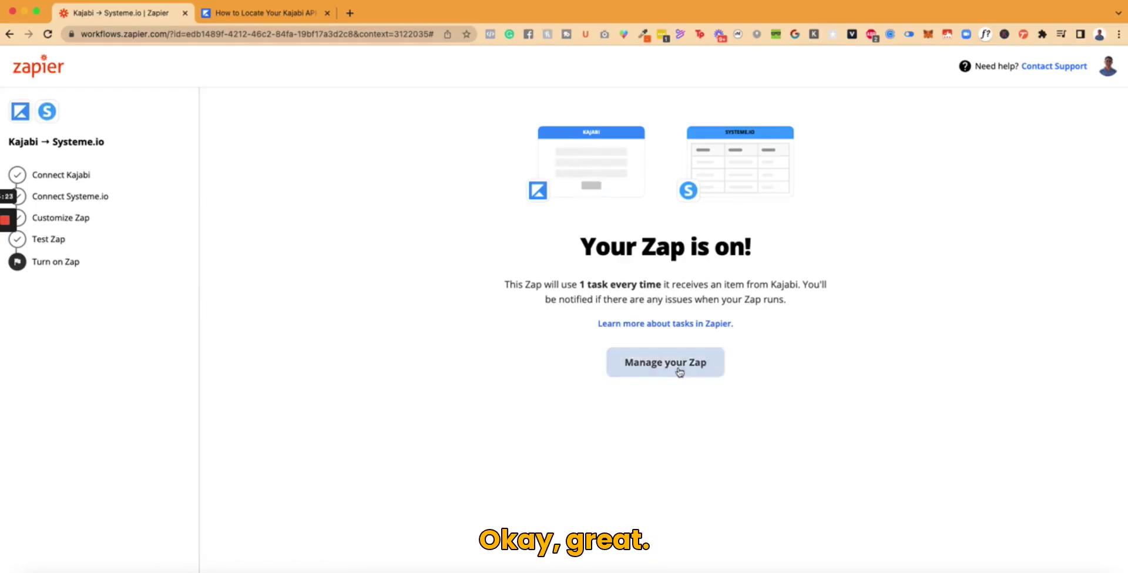
left_click(680, 372)
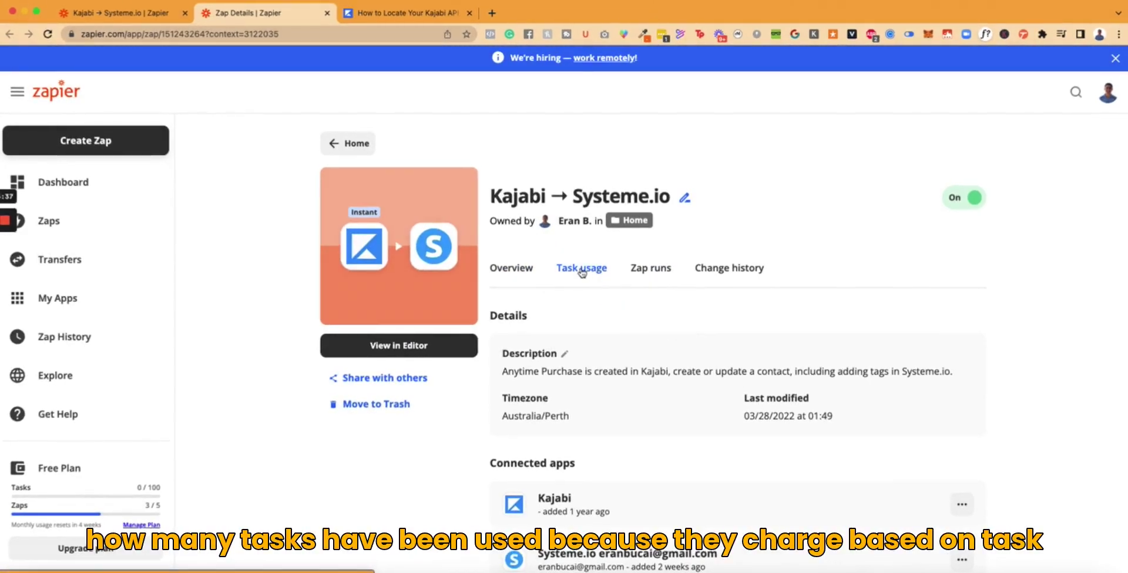
- View the Zap's task usage and look at the options for sharing a copy of it
left_click(582, 269)
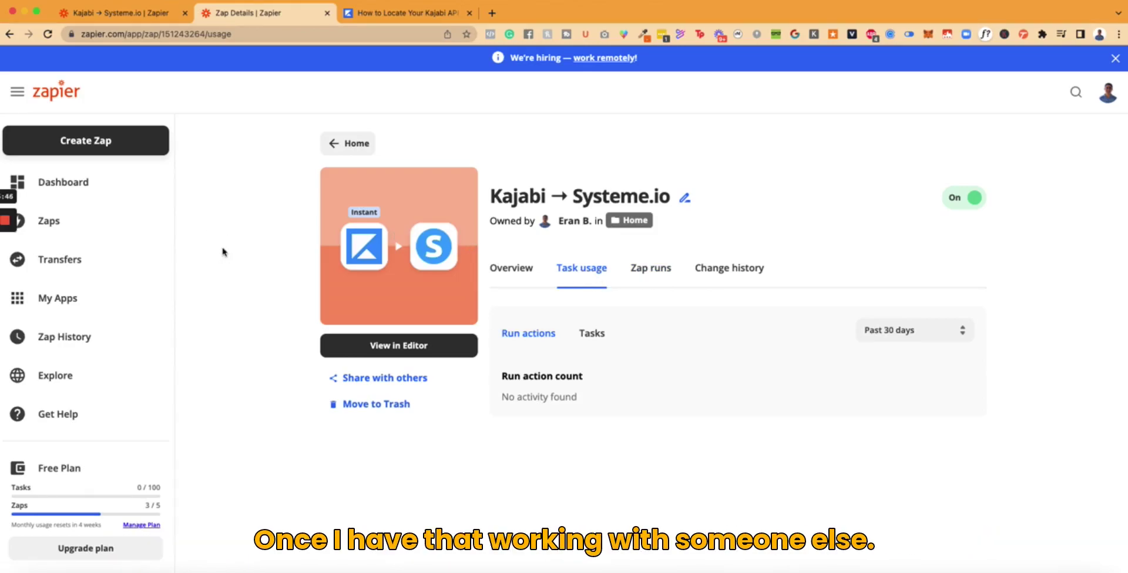
left_click(361, 382)
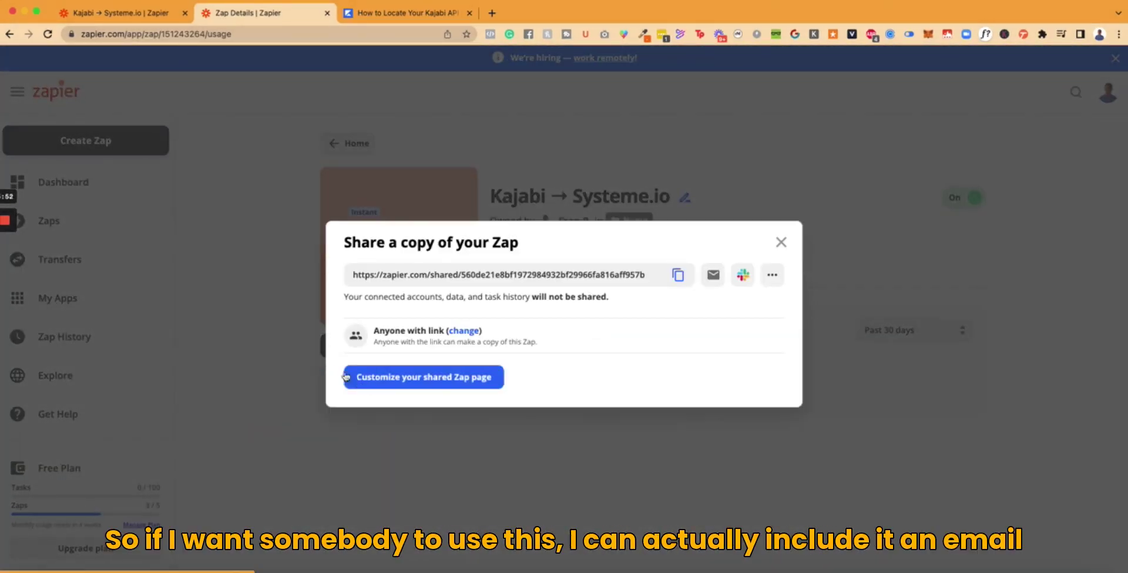
left_click(782, 242)
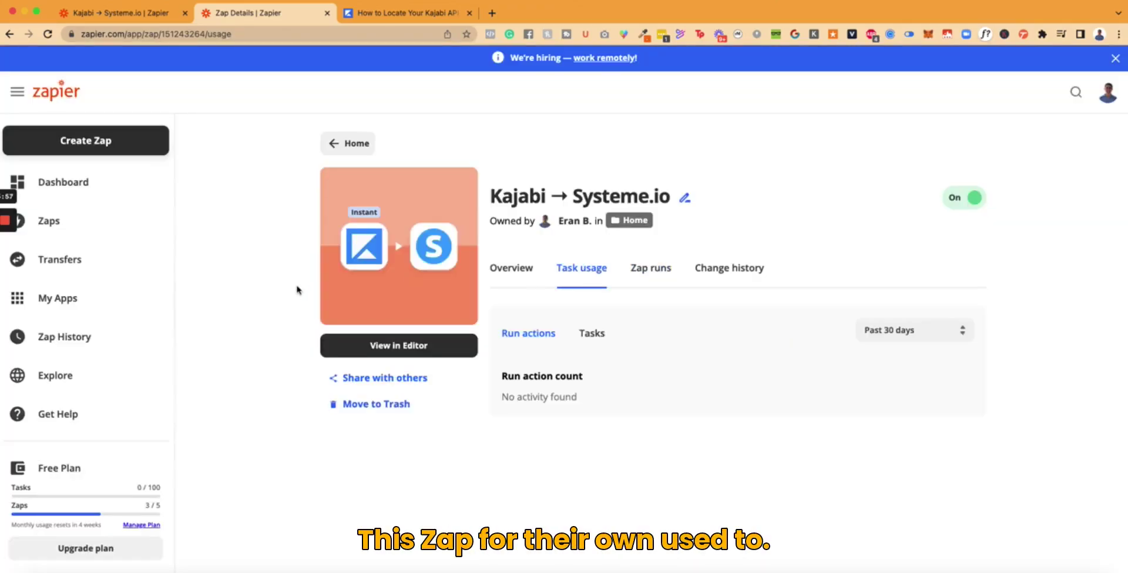